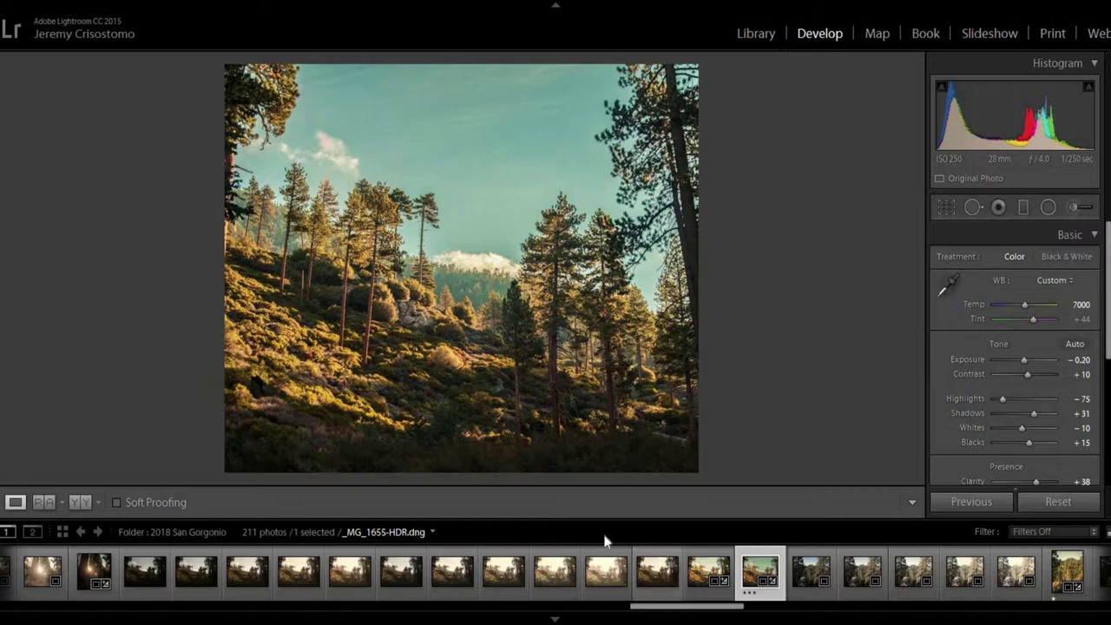
Load the unedited raw _MG_1655.CR2 from the filmstrip into the Develop module
click(553, 512)
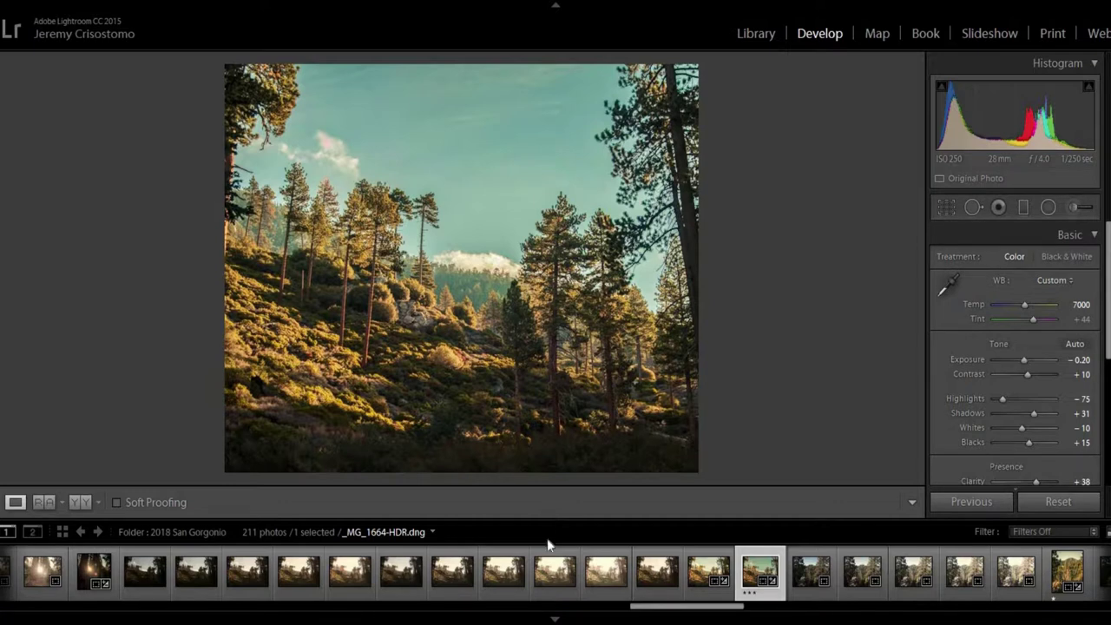
click(158, 589)
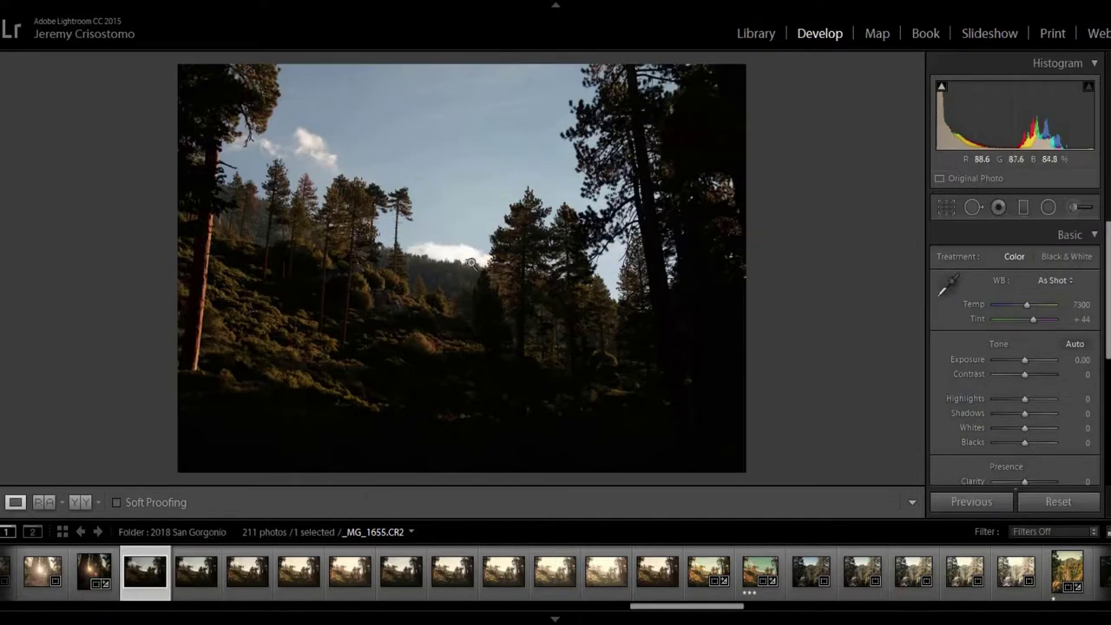
Select the five bracketed forest exposures and merge them via Photo Merge > HDR
shift+click(352, 588)
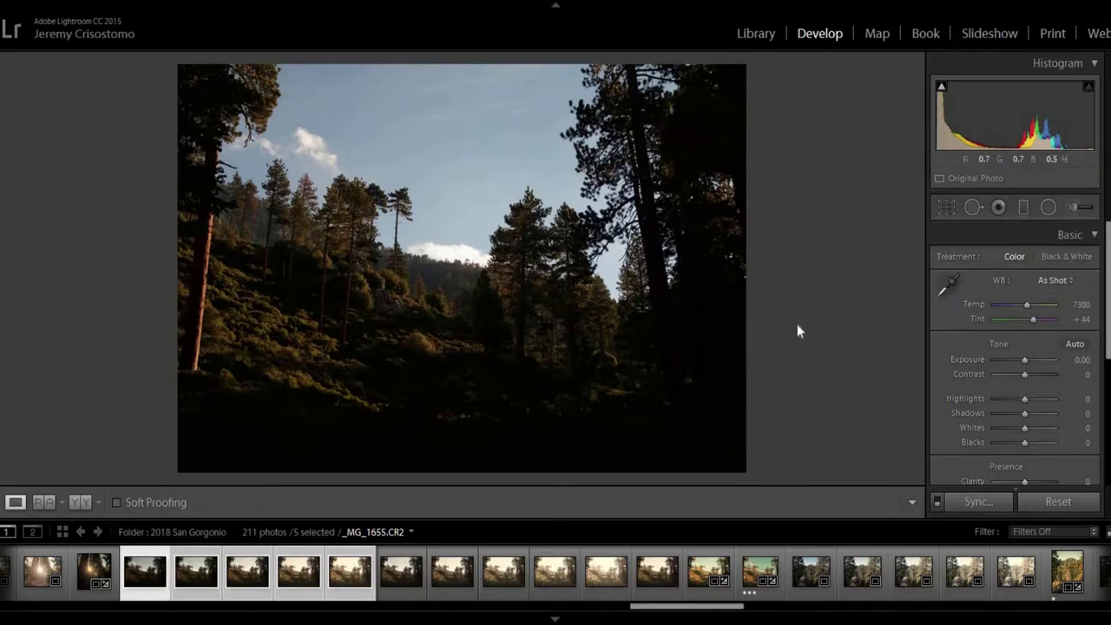
key(ctrl+h)
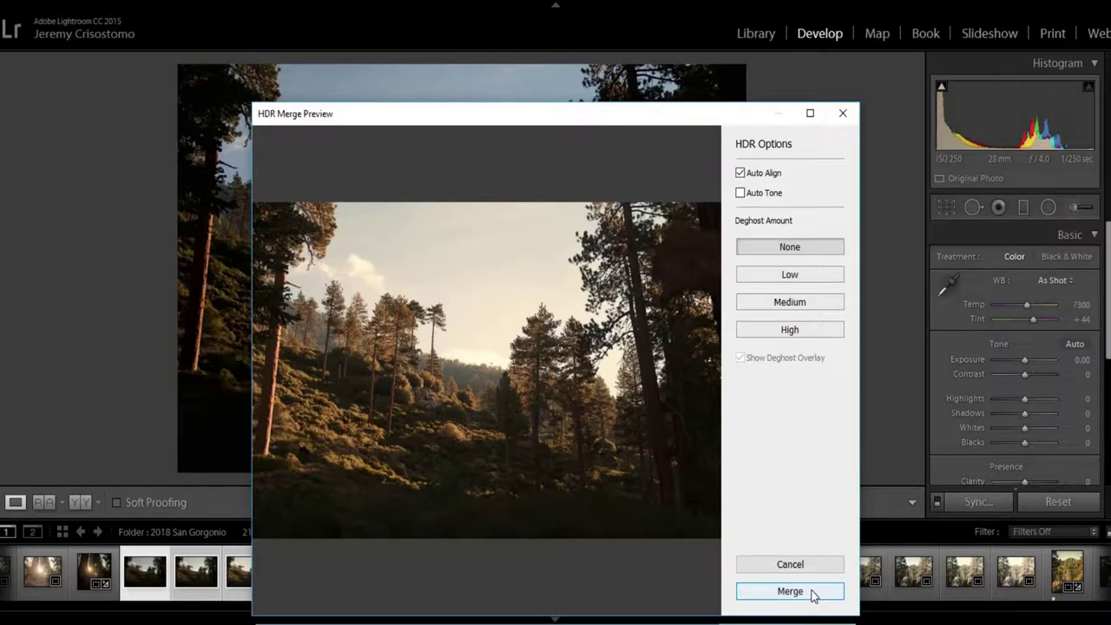
click(790, 591)
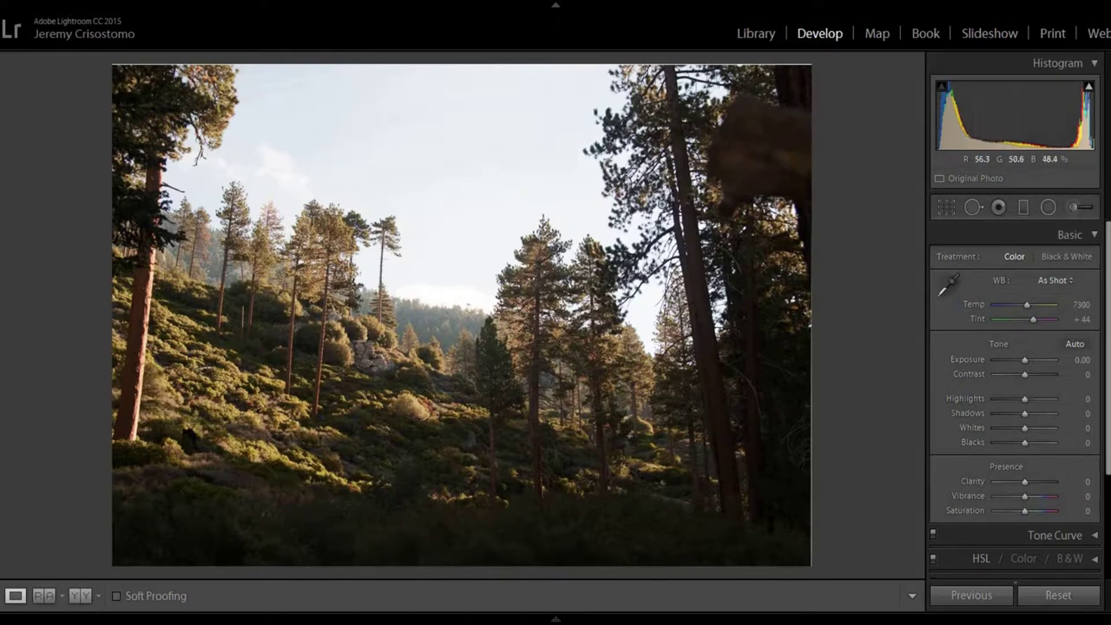
Set Basic Temp 7000, Tint +45, Exposure −0.20, Contrast +10 and Highlights −78
drag(1025, 304, 1026, 308)
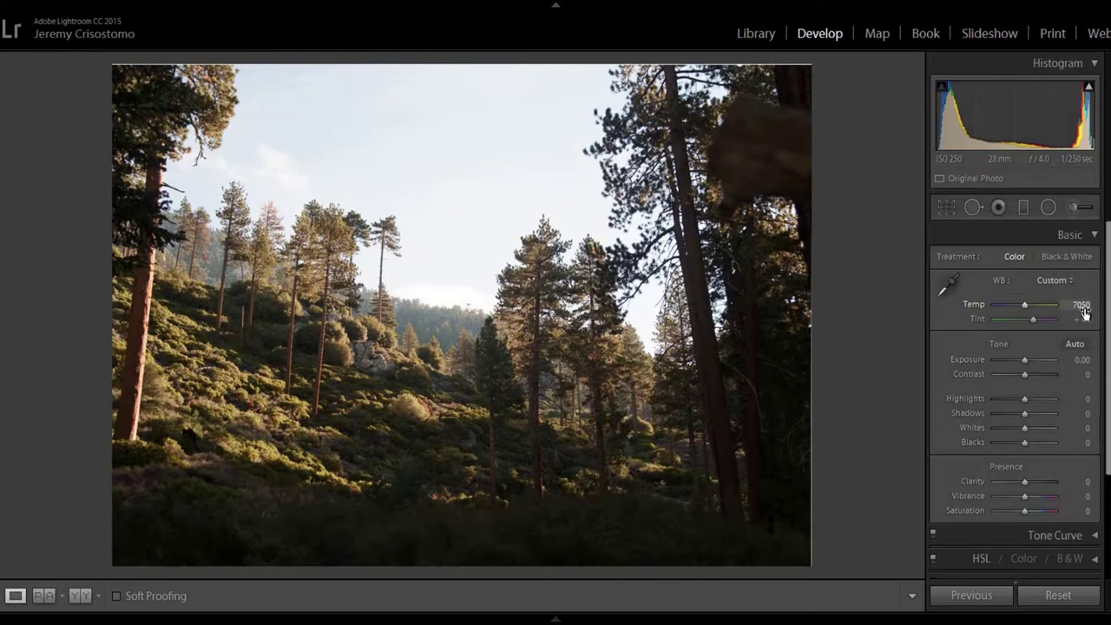
click(1080, 304)
text(7000)
click(1079, 319)
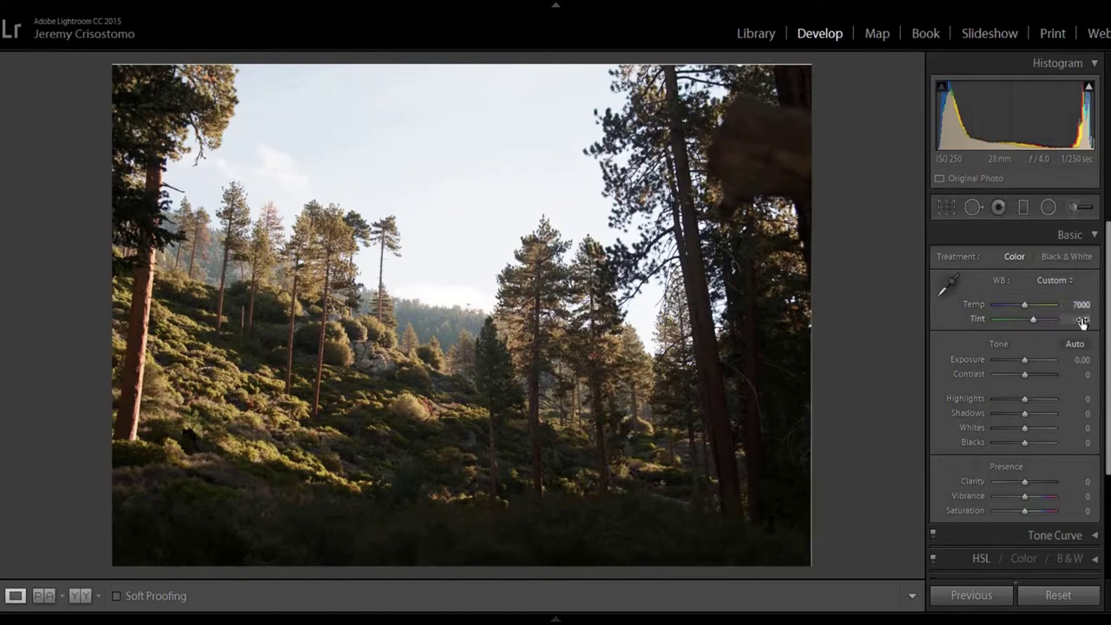
key(Up)
key(Up)
key(Up)
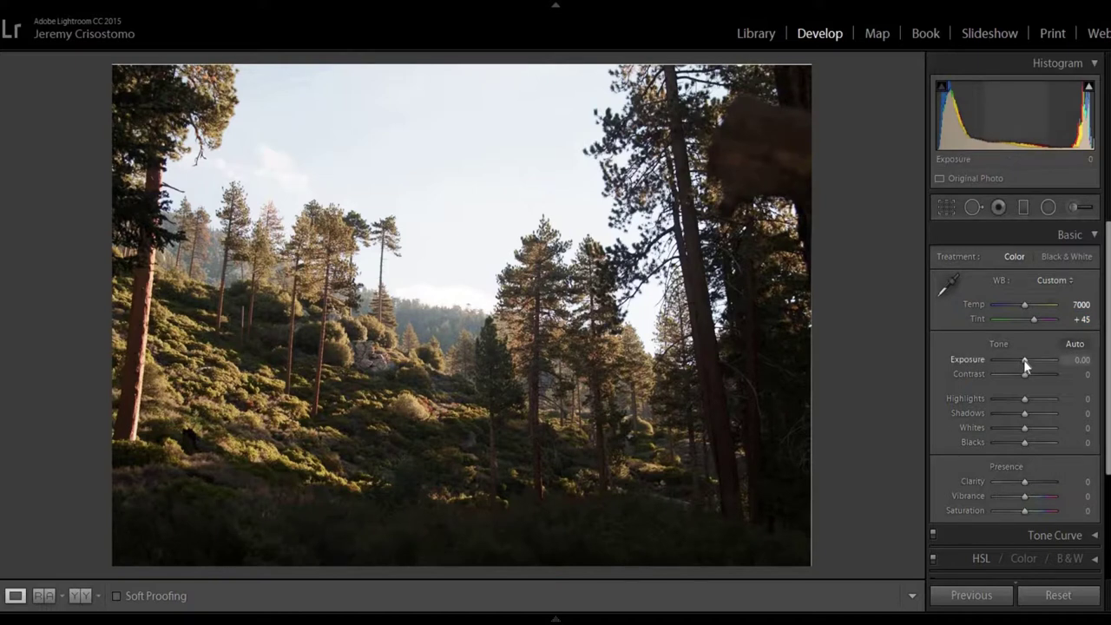
key(Down)
key(Down)
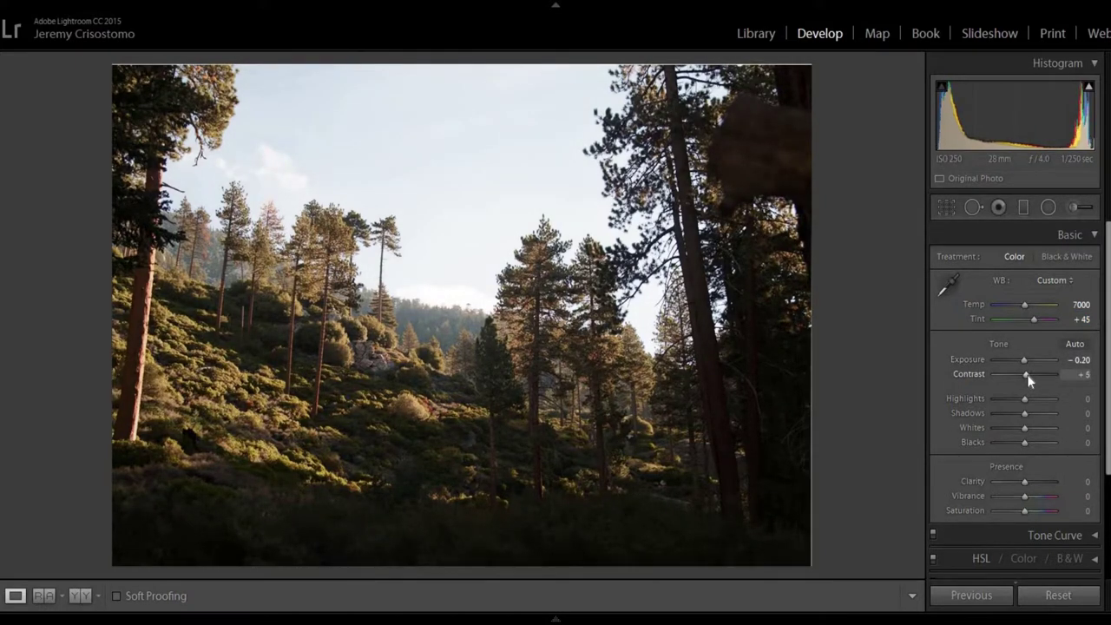
key(Up)
key(Up)
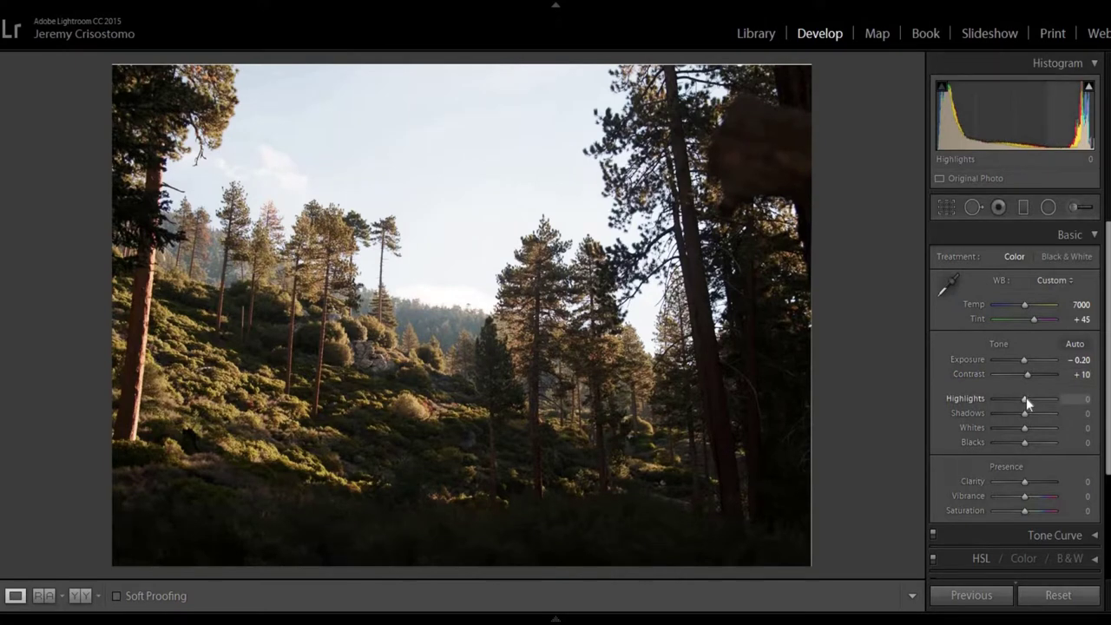
drag(1026, 397, 998, 402)
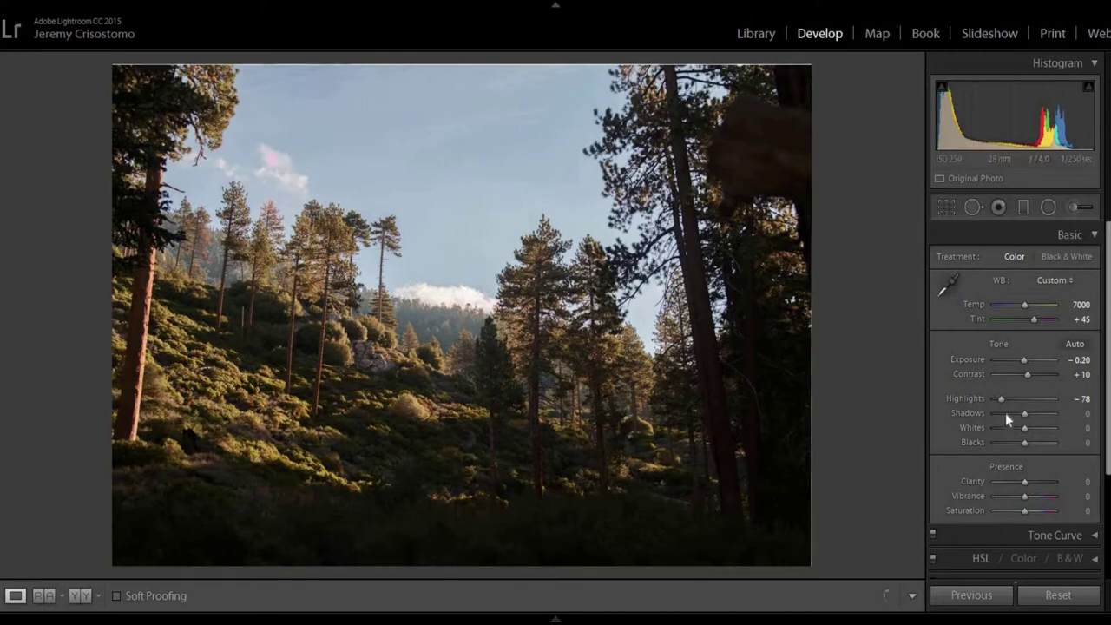
Reset the accidentally changed Clarity and Vibrance sliders to zero
scroll(990, 495, up, 1)
scroll(985, 482, up, 4)
double_click(984, 482)
Set Shadows +30, Whites +10, Blacks +15, Clarity +38, Vibrance +30 and Saturation +10
scroll(1015, 417, up, 1)
scroll(1024, 415, up, 3)
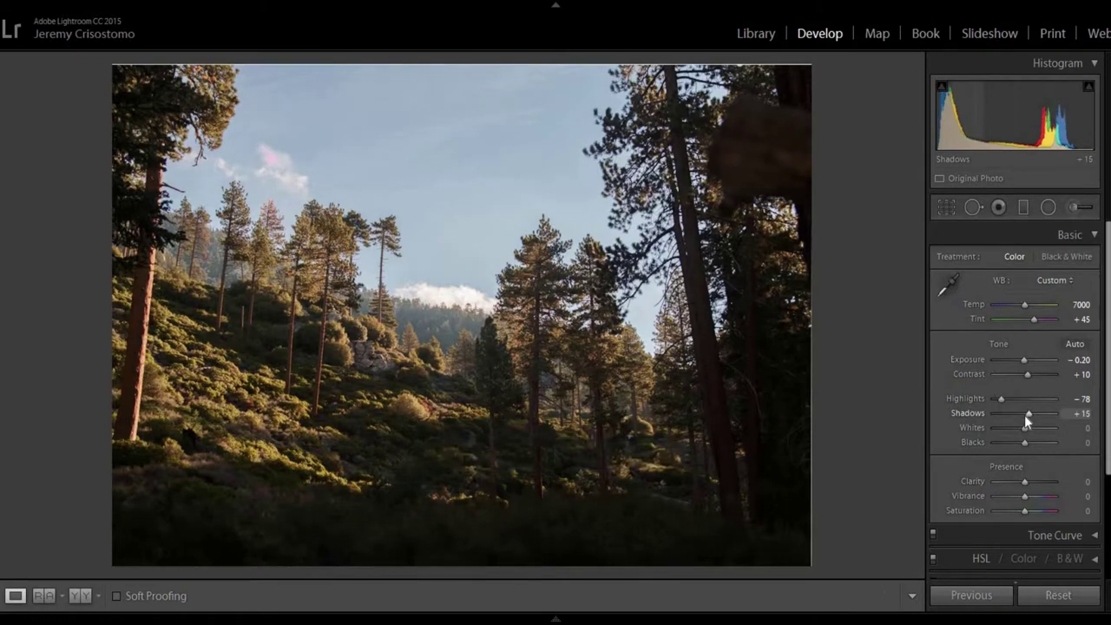
scroll(1024, 415, up, 2)
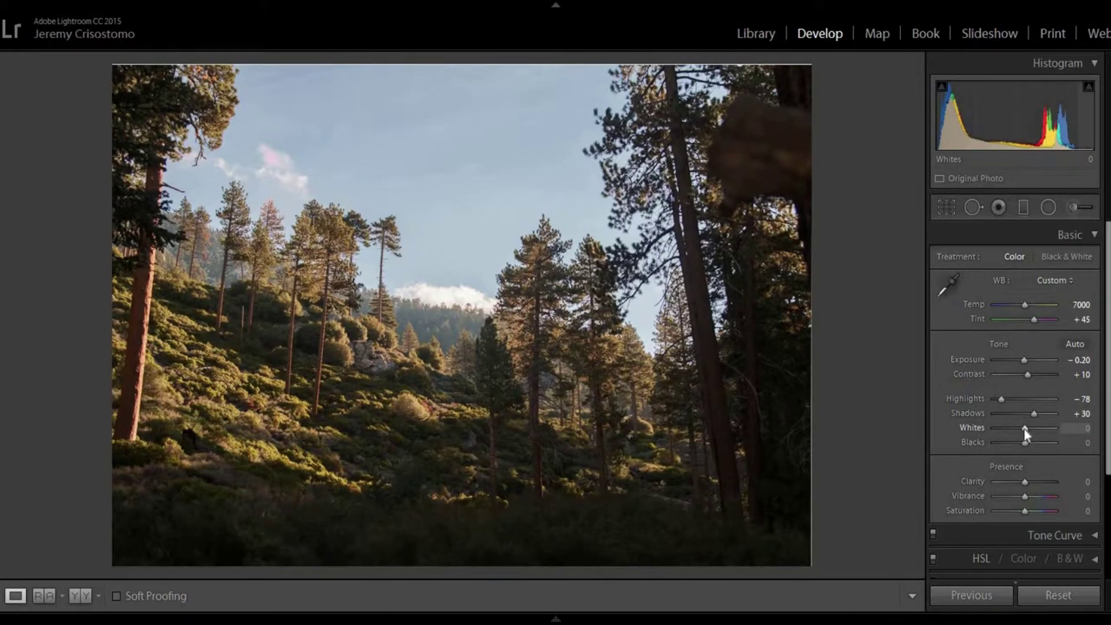
scroll(1024, 428, up, 2)
scroll(1025, 443, up, 2)
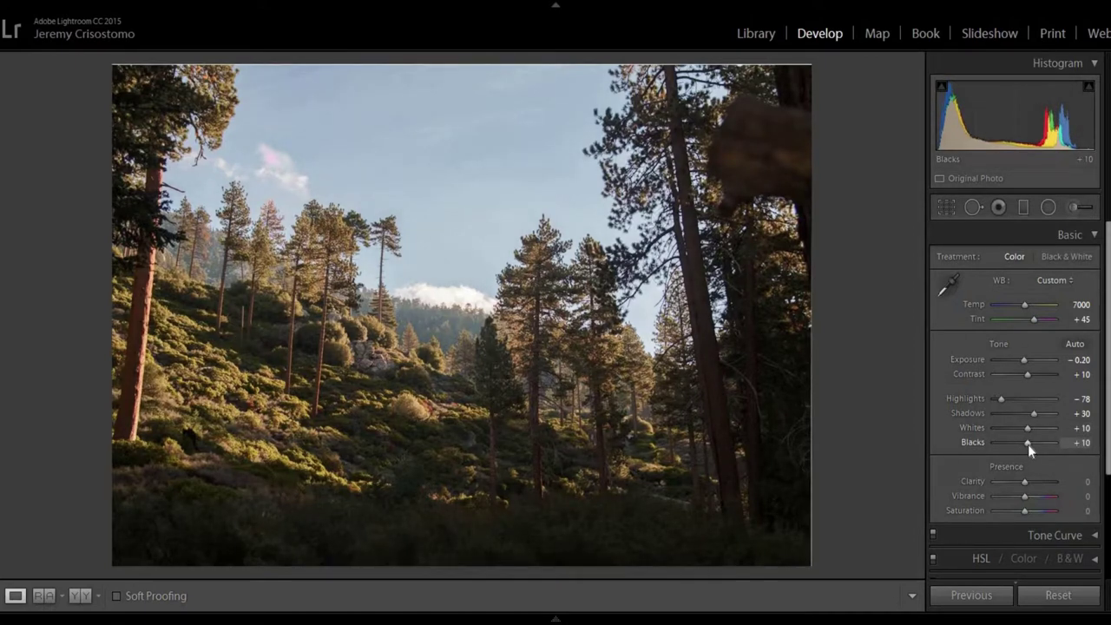
scroll(1027, 444, up, 1)
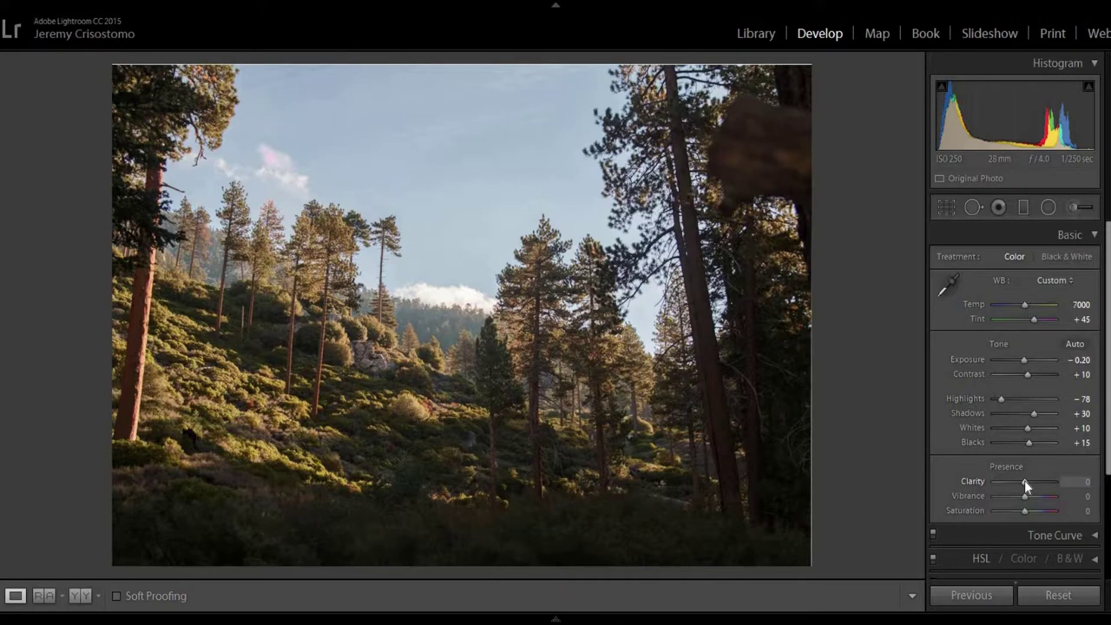
scroll(1024, 480, up, 5)
scroll(1024, 480, up, 2)
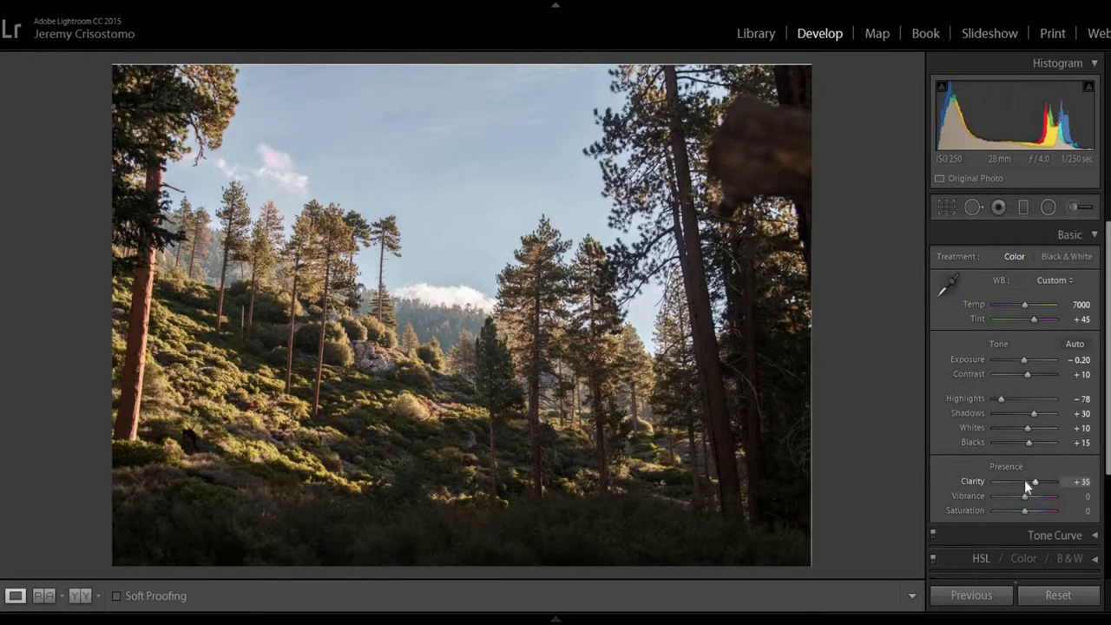
scroll(1076, 484, up, 2)
scroll(1077, 485, up, 1)
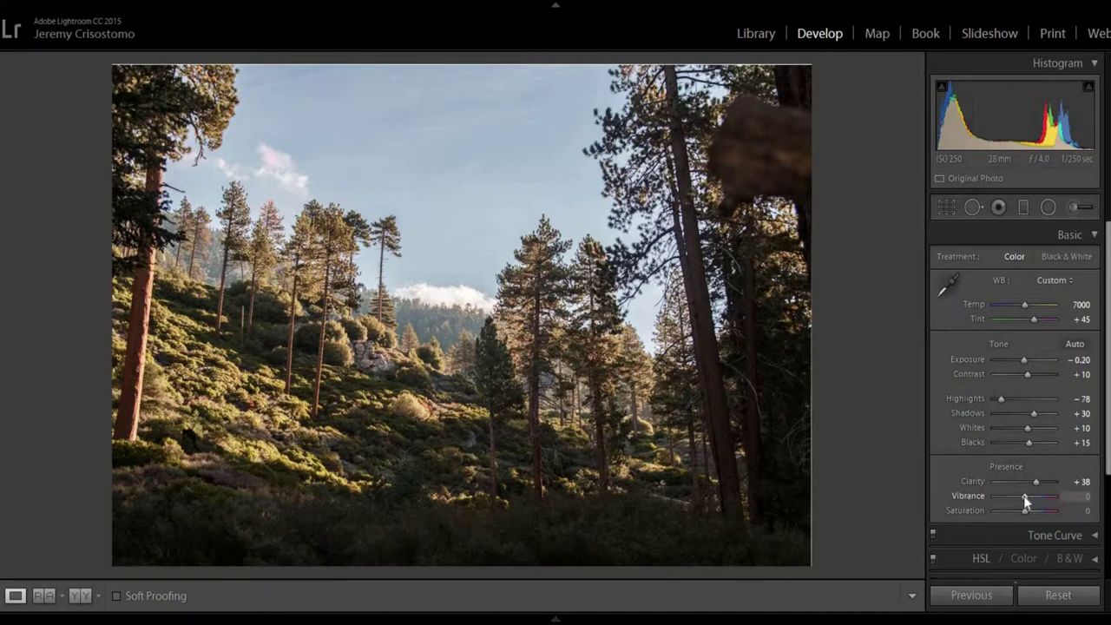
scroll(1023, 495, up, 7)
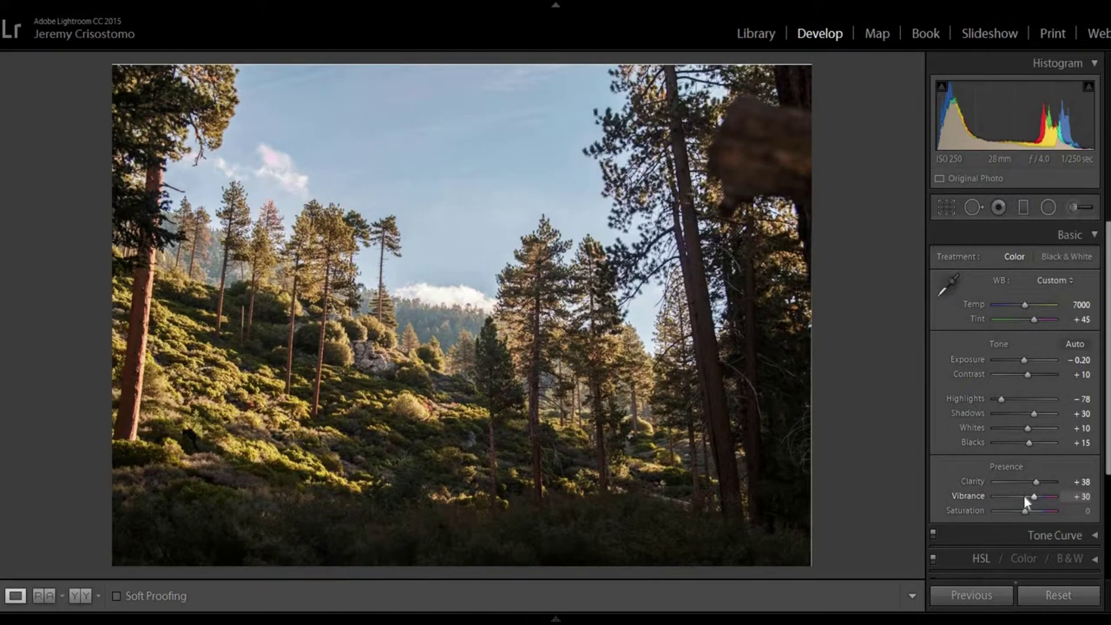
scroll(1023, 514, up, 2)
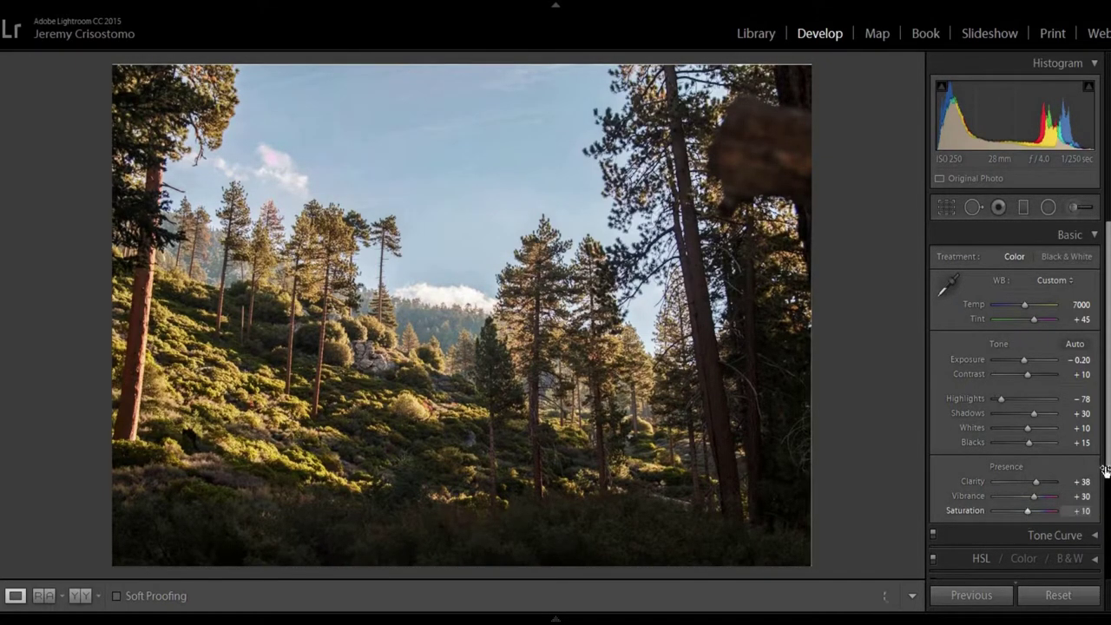
scroll(1095, 449, down, 3)
Raise the HSL Yellow Saturation to +30
click(1095, 427)
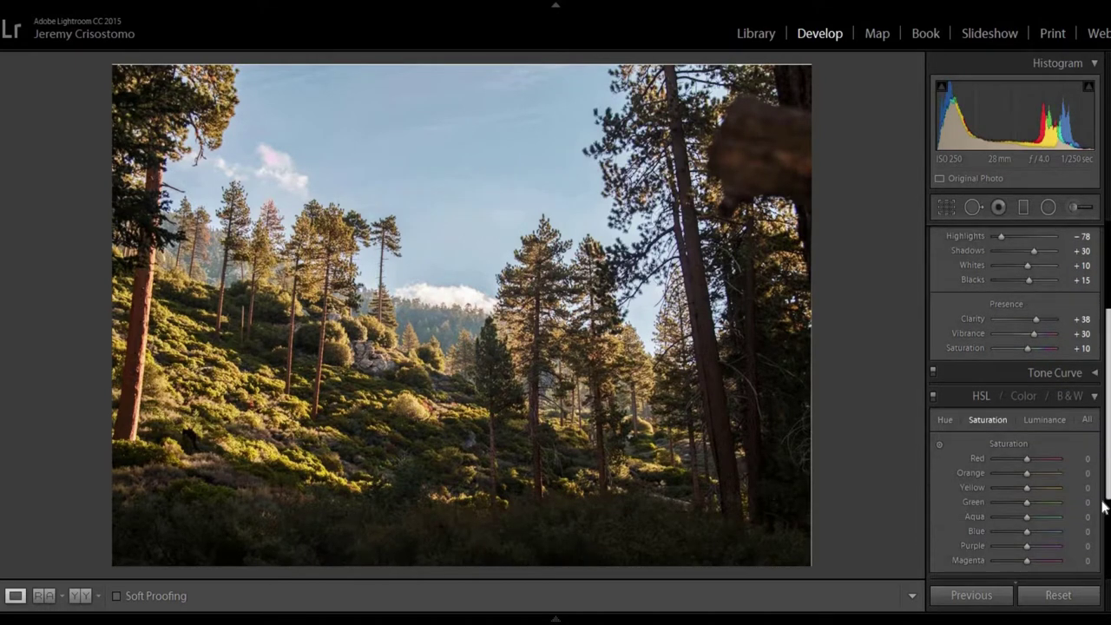
scroll(1104, 434, down, 3)
click(945, 316)
click(989, 316)
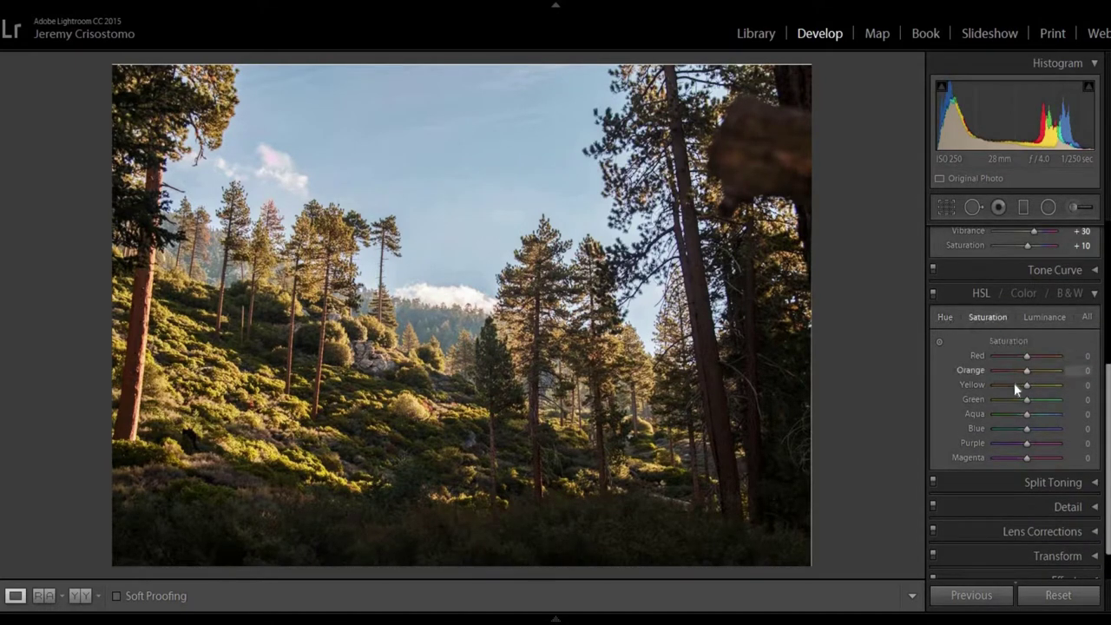
mouse_move(1024, 385)
mouse_down()
mouse_move(1034, 384)
mouse_move(1024, 388)
mouse_up()
Shift the HSL Yellow Hue to −10
click(945, 318)
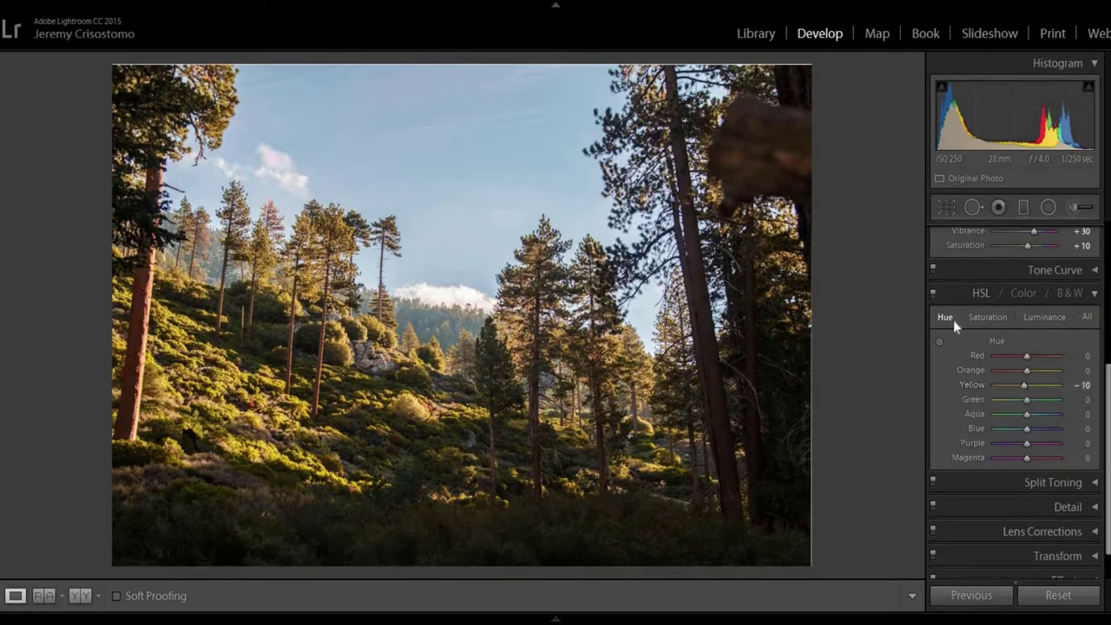
click(988, 317)
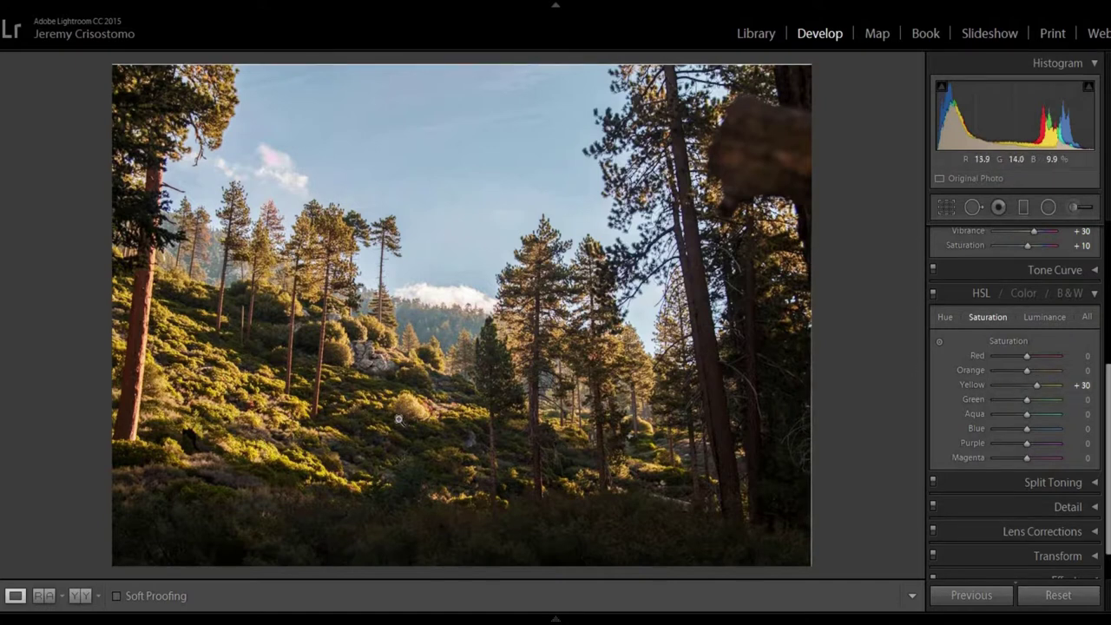
click(944, 317)
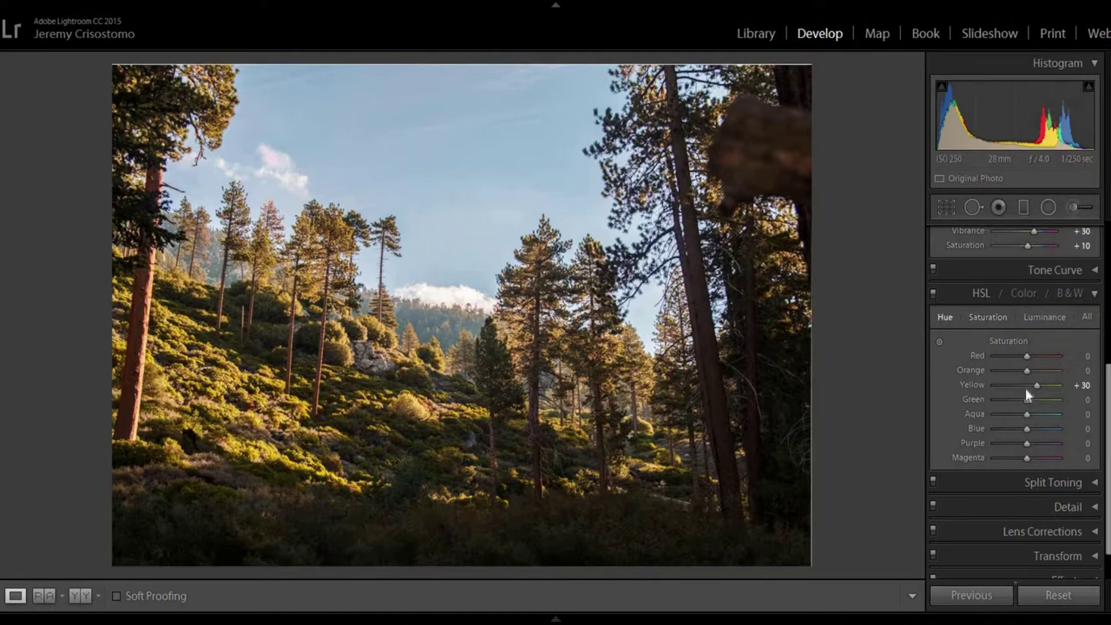
drag(1025, 388, 1021, 388)
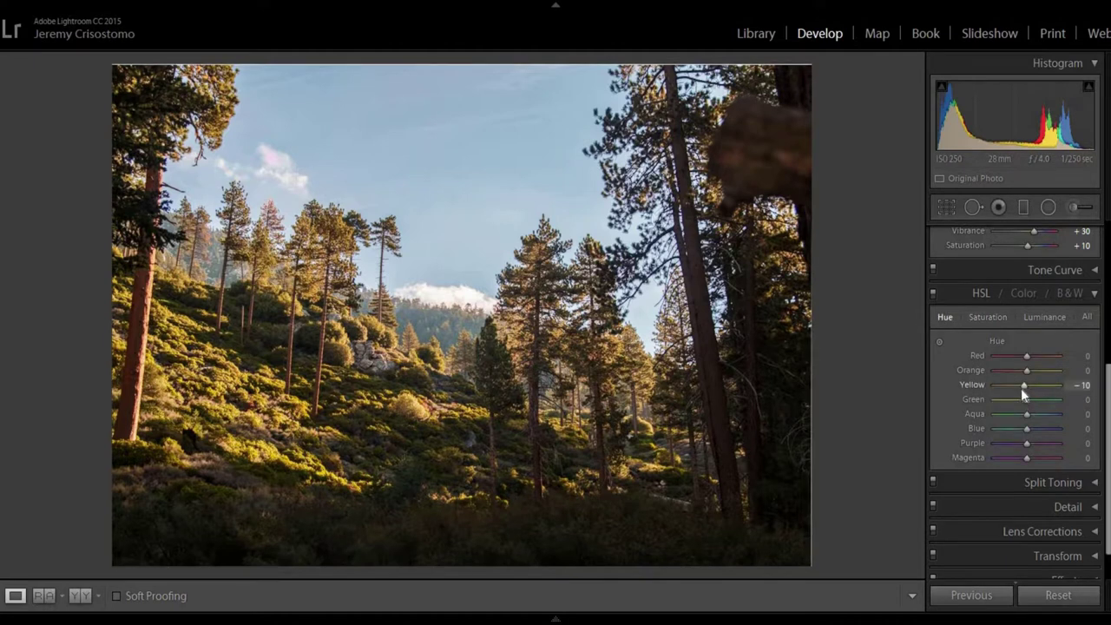
Give the split-toning highlights a warm yellow tint at Hue 56, Saturation 33
click(1094, 293)
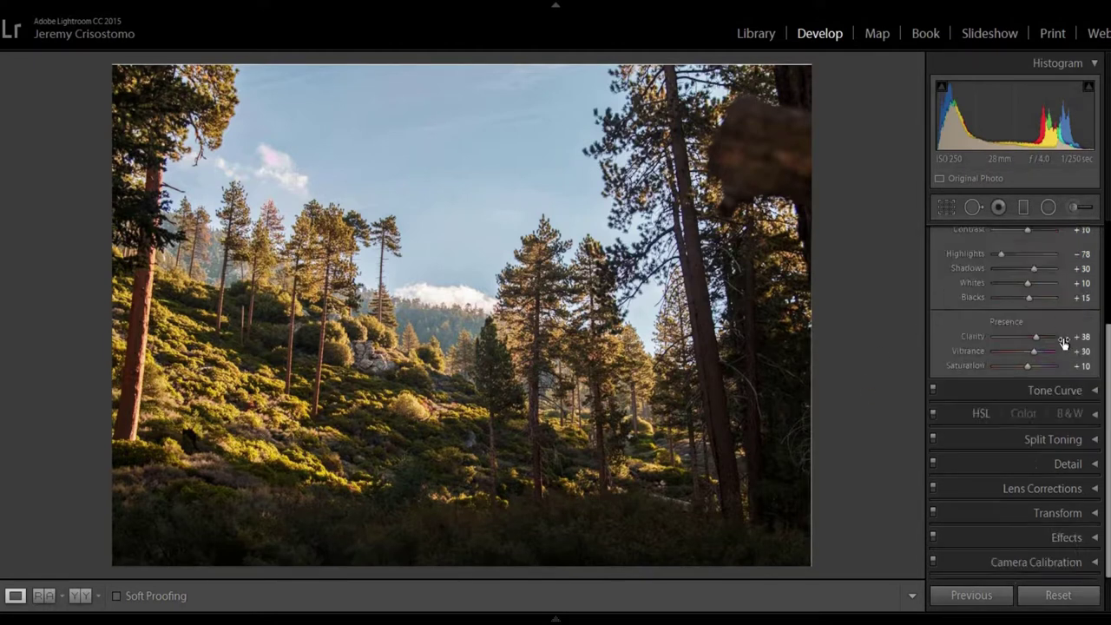
click(1094, 440)
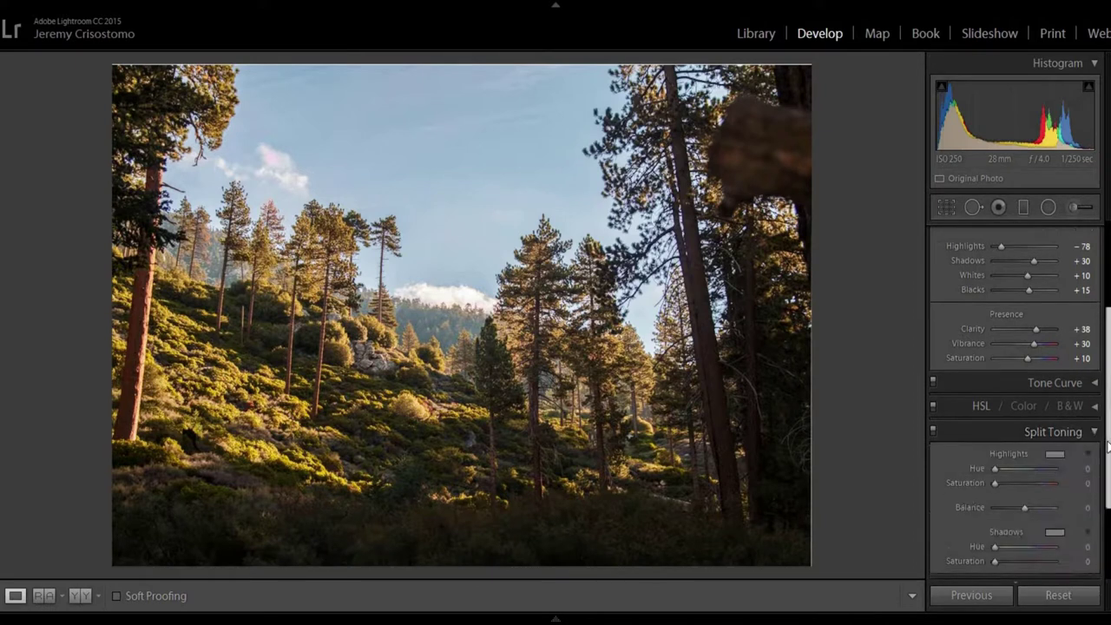
click(1057, 407)
drag(804, 438, 815, 402)
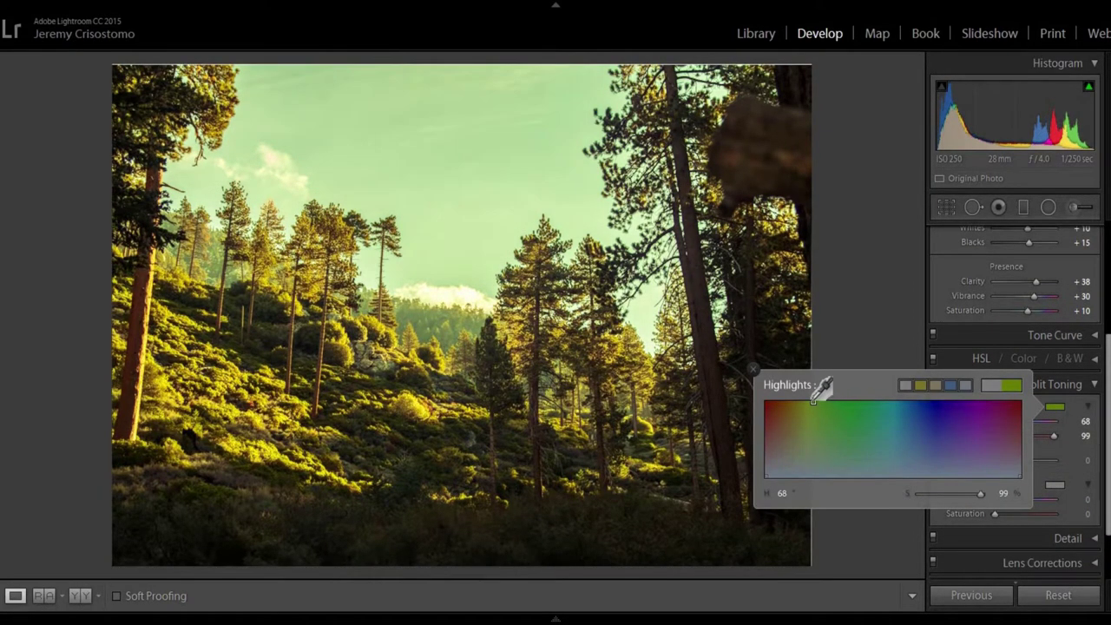
drag(816, 402, 805, 394)
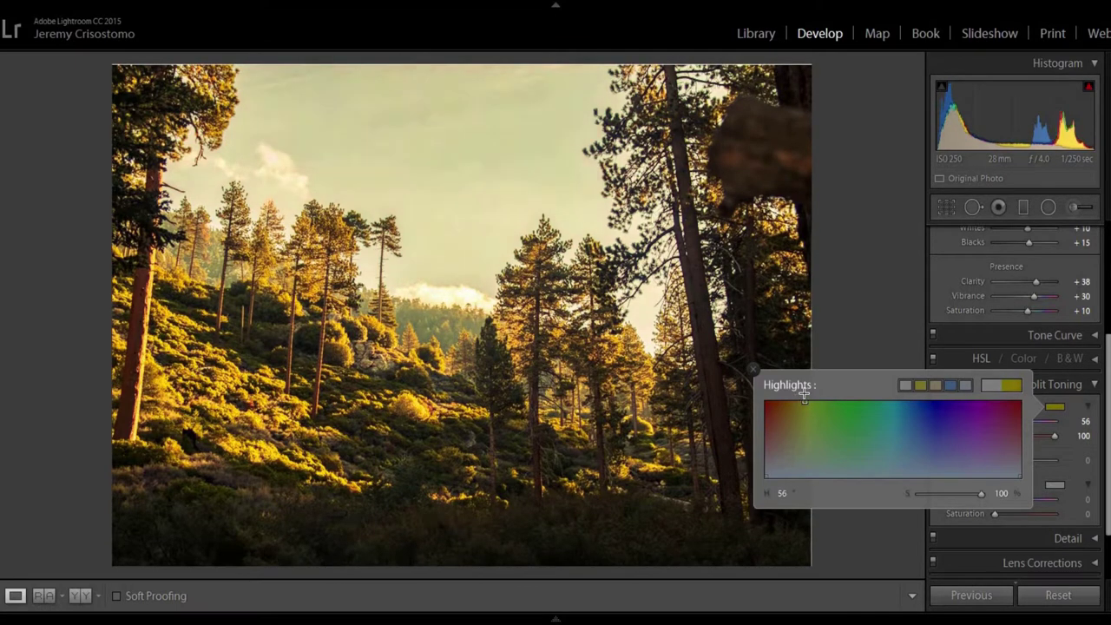
click(936, 495)
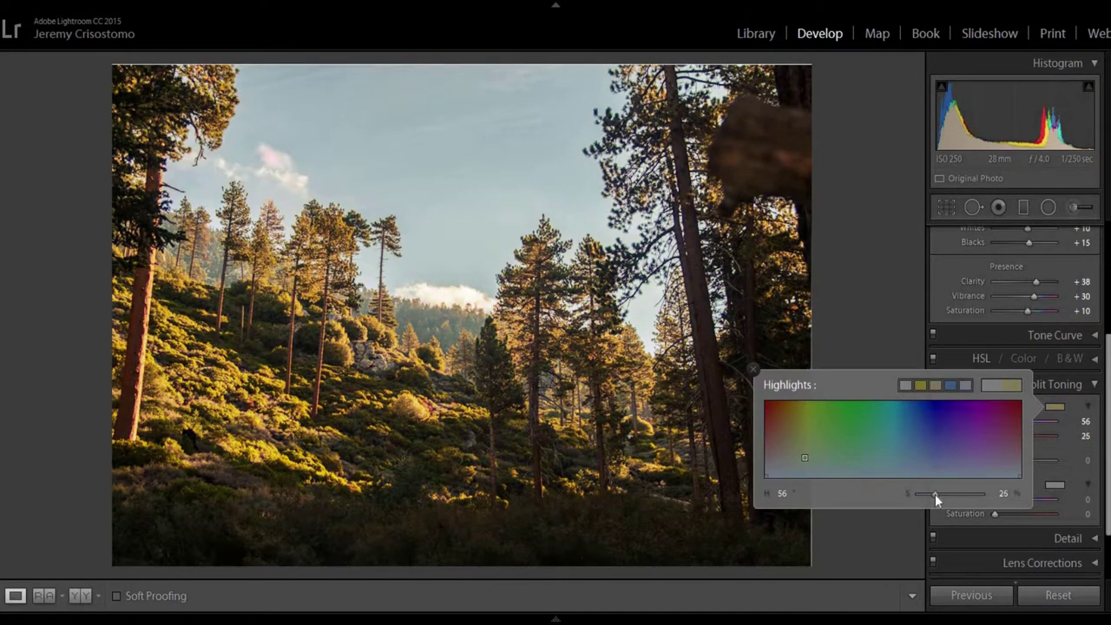
drag(935, 496, 942, 494)
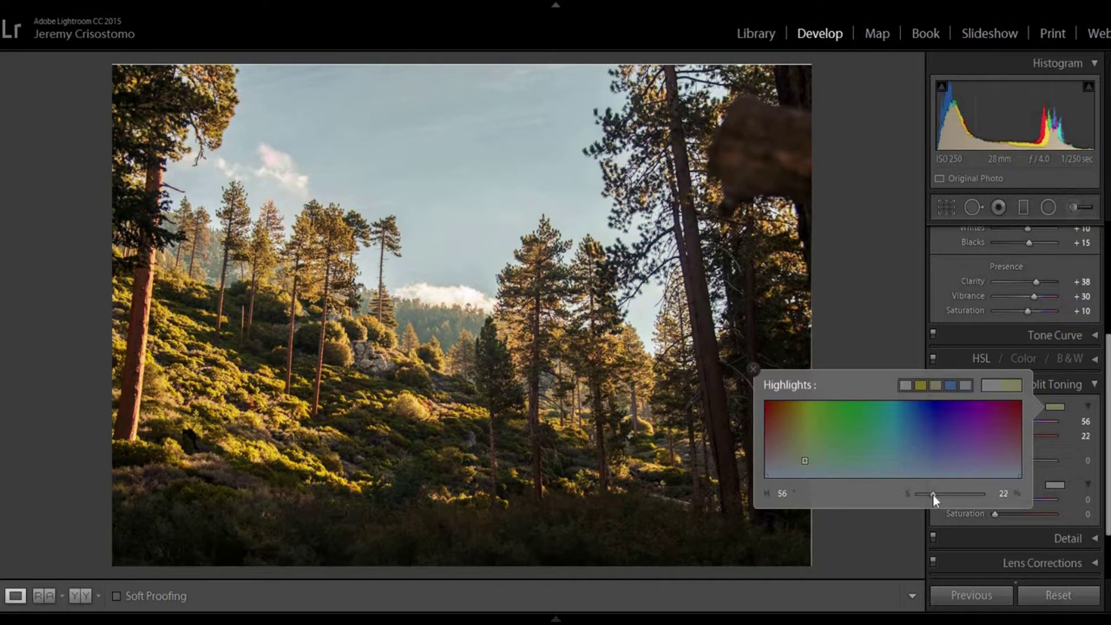
click(753, 377)
Give the split-toning shadows a faint blue tint at Hue 213, Saturation 6
click(1054, 484)
mouse_move(911, 479)
mouse_down()
mouse_move(890, 477)
mouse_move(916, 473)
mouse_up()
drag(937, 569, 922, 572)
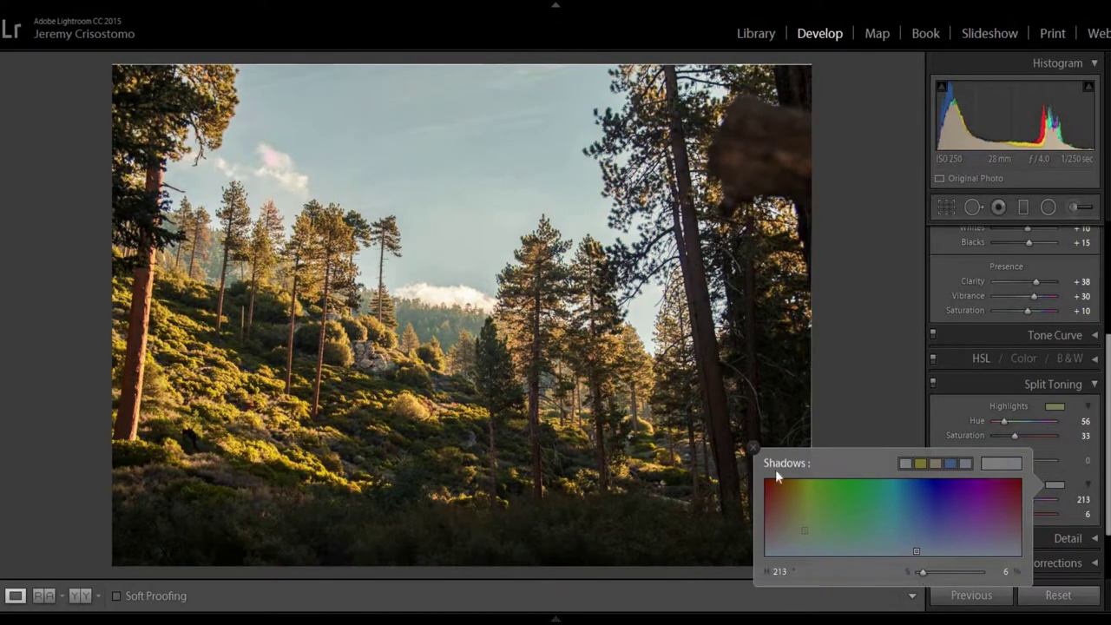
click(753, 447)
click(1076, 384)
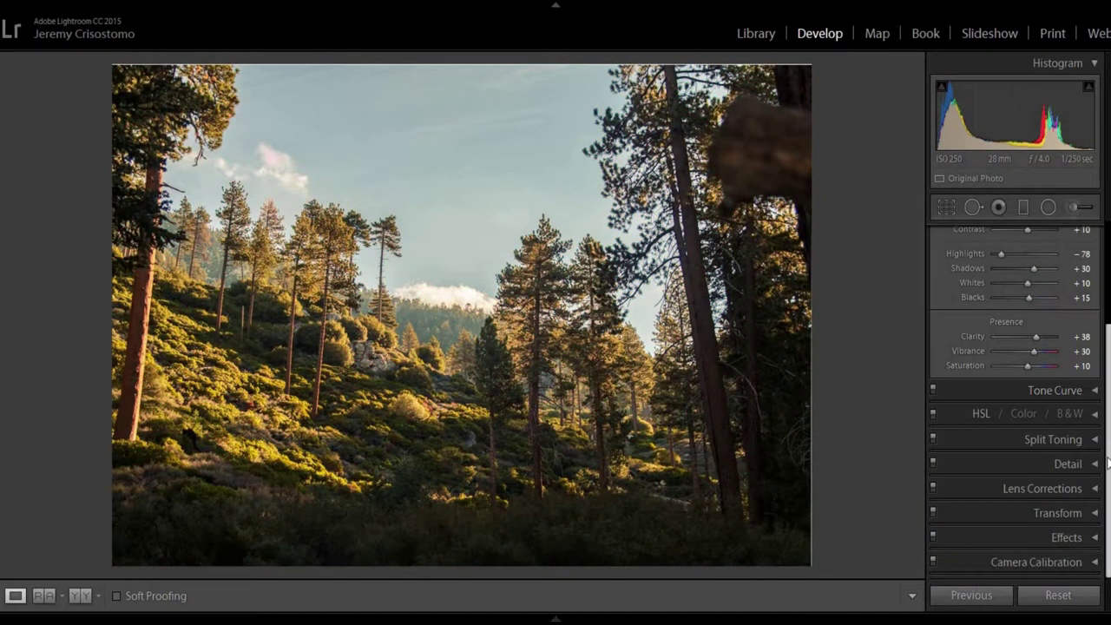
Check the Detail, Lens Corrections and Effects panels, leaving them unchanged
click(1094, 463)
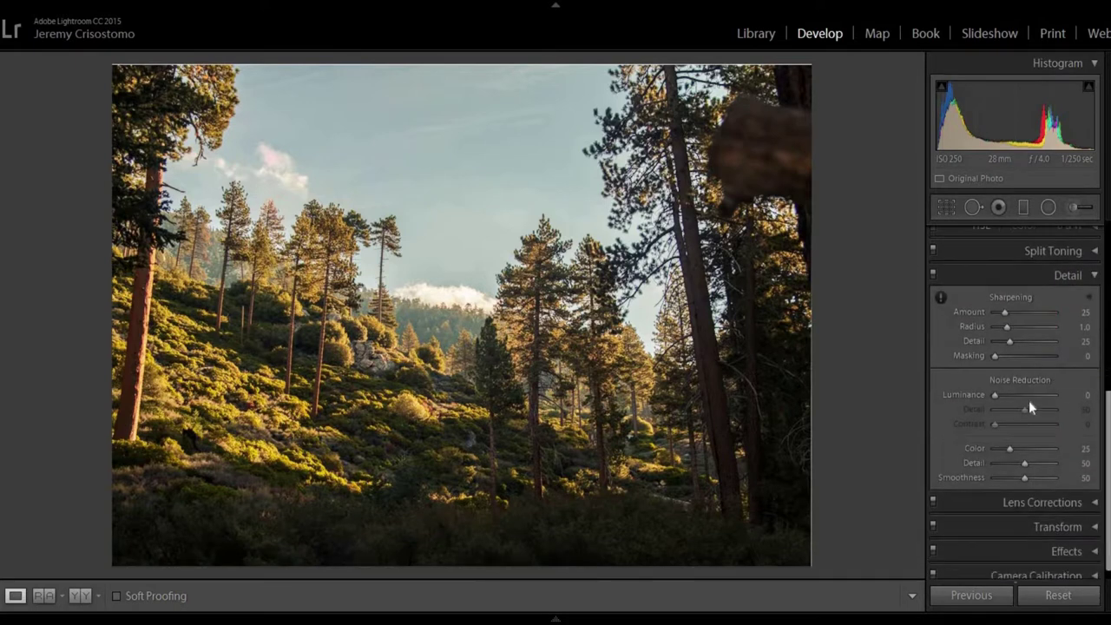
click(1085, 279)
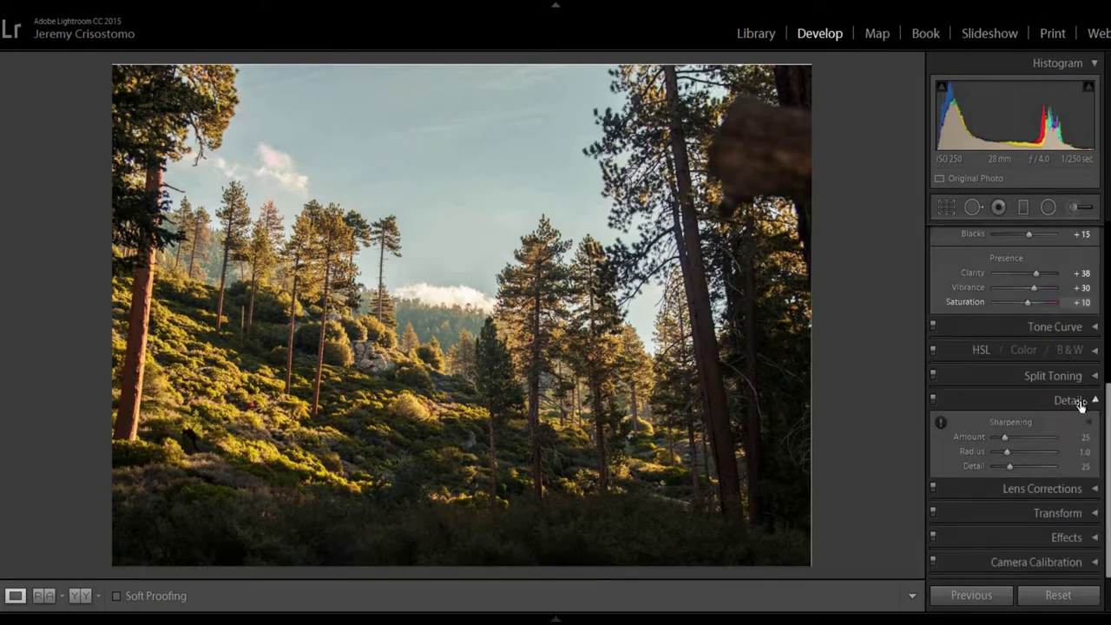
click(1091, 489)
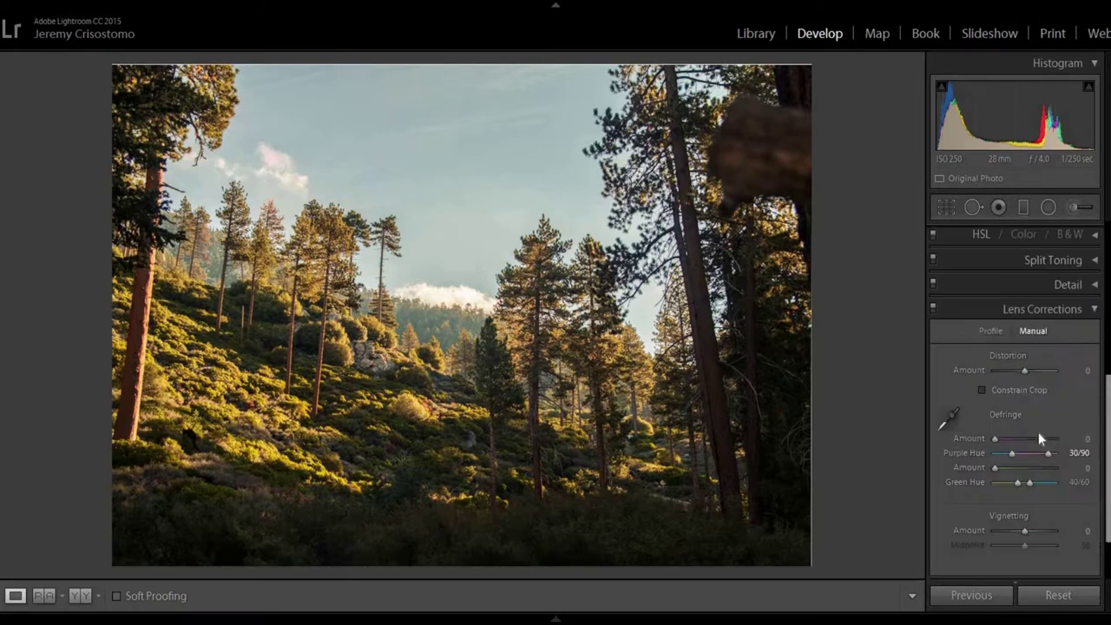
click(1091, 309)
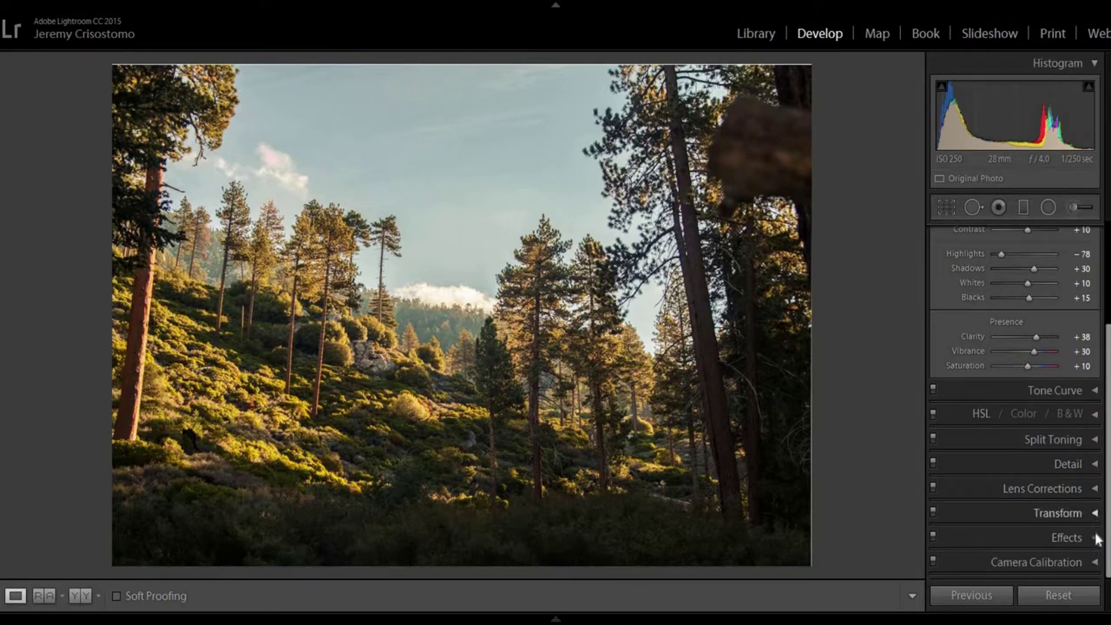
click(1095, 532)
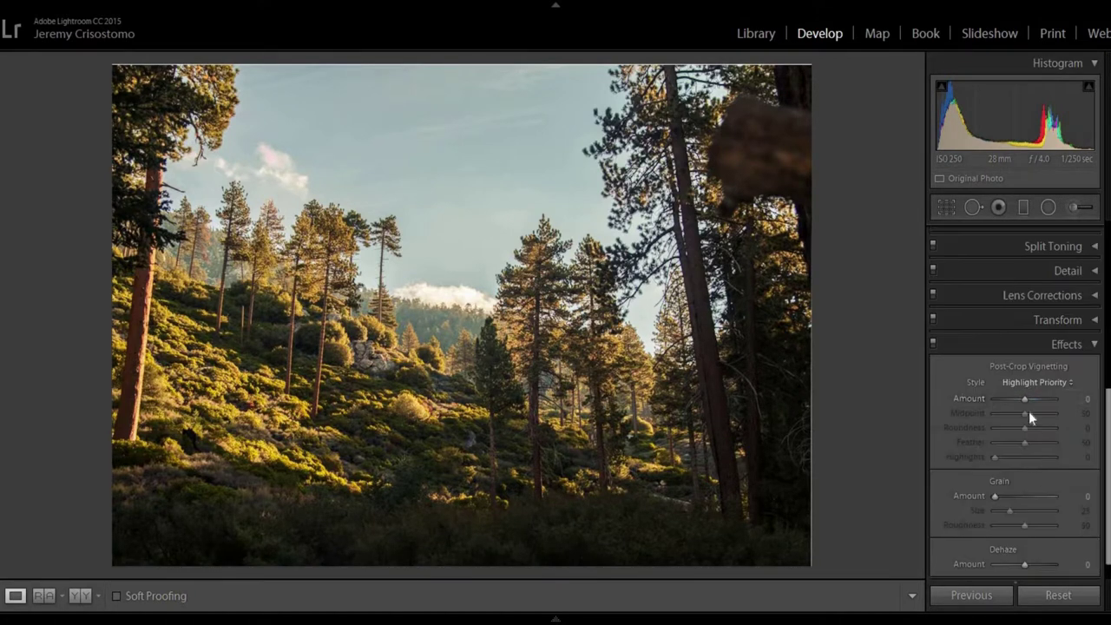
click(1085, 344)
Set Camera Calibration Green Primary Hue +31 and Blue Primary Hue −5
click(1080, 560)
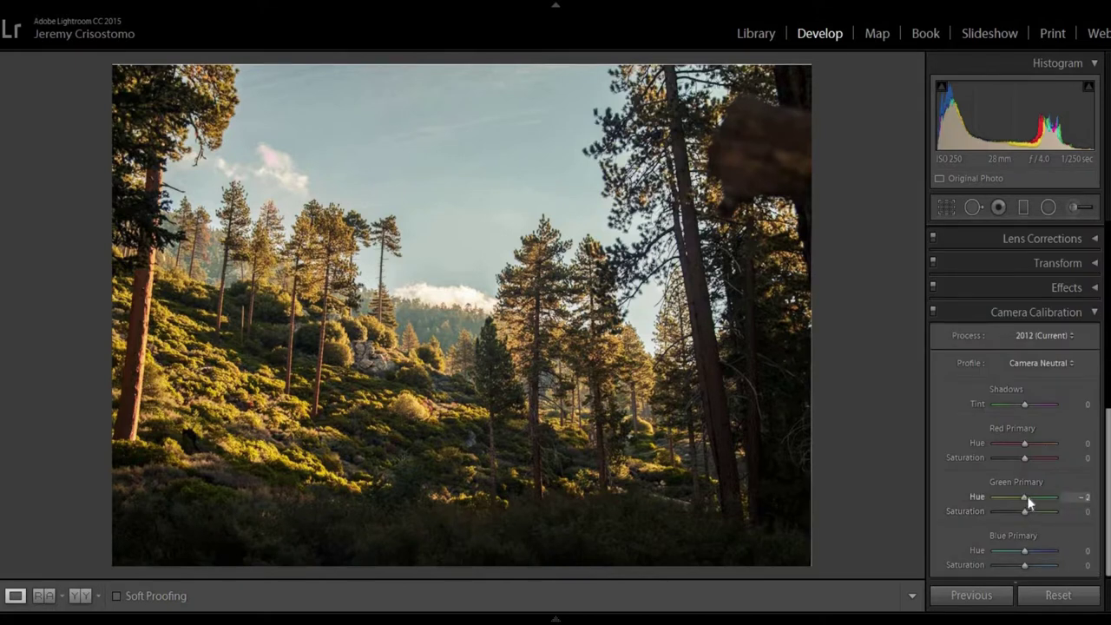
drag(1026, 498, 1034, 491)
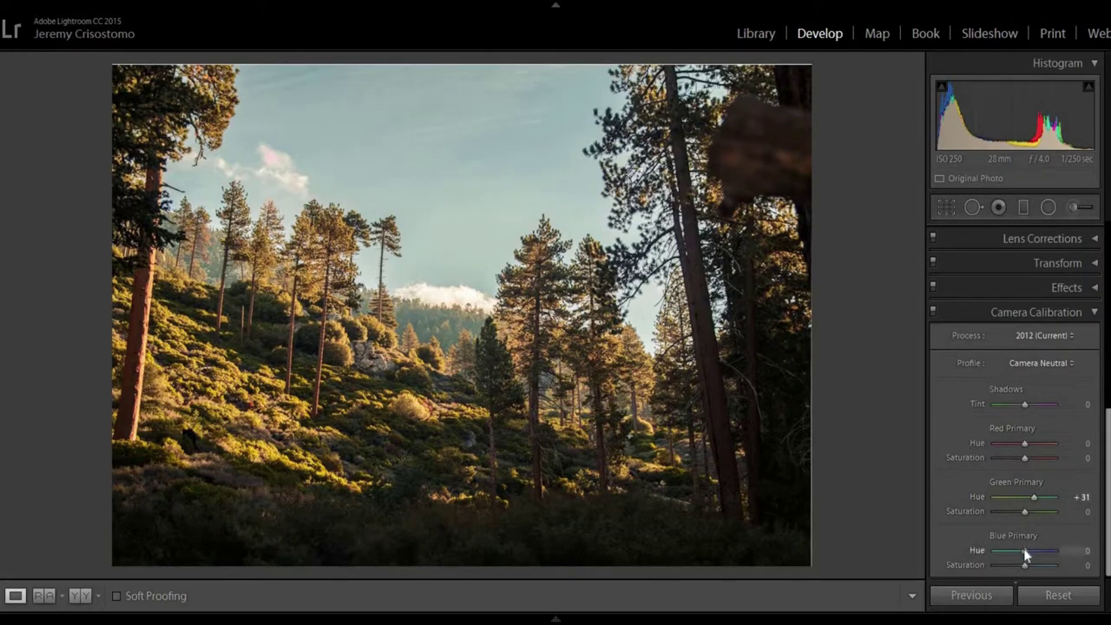
drag(1026, 550, 1024, 550)
click(1092, 311)
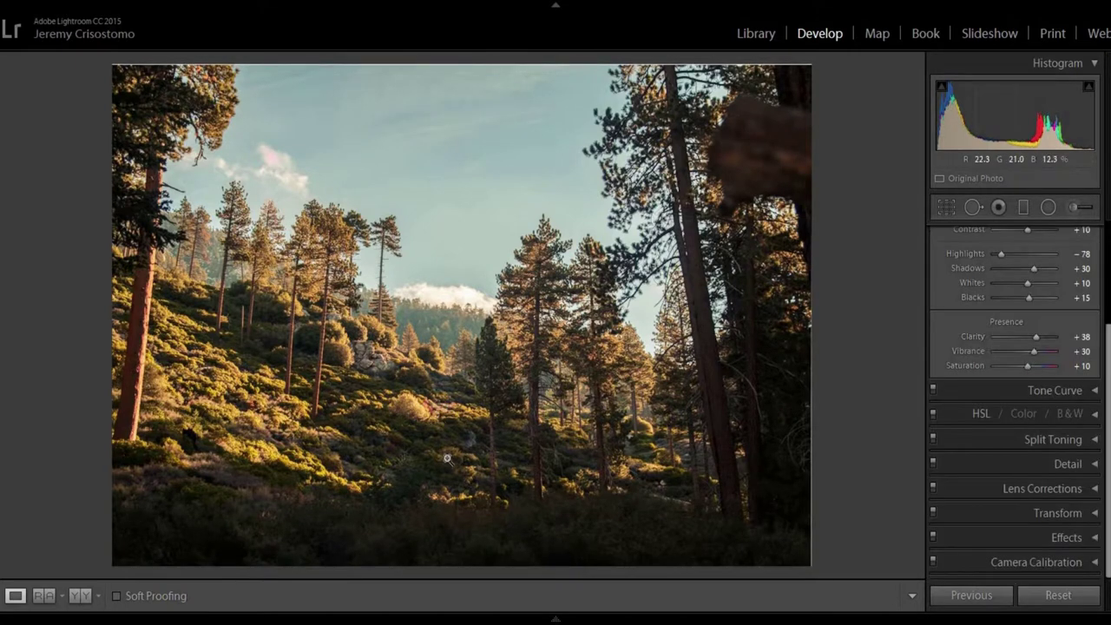
Switch to full Lights Out so only the photo is visible
key(l)
key(l)
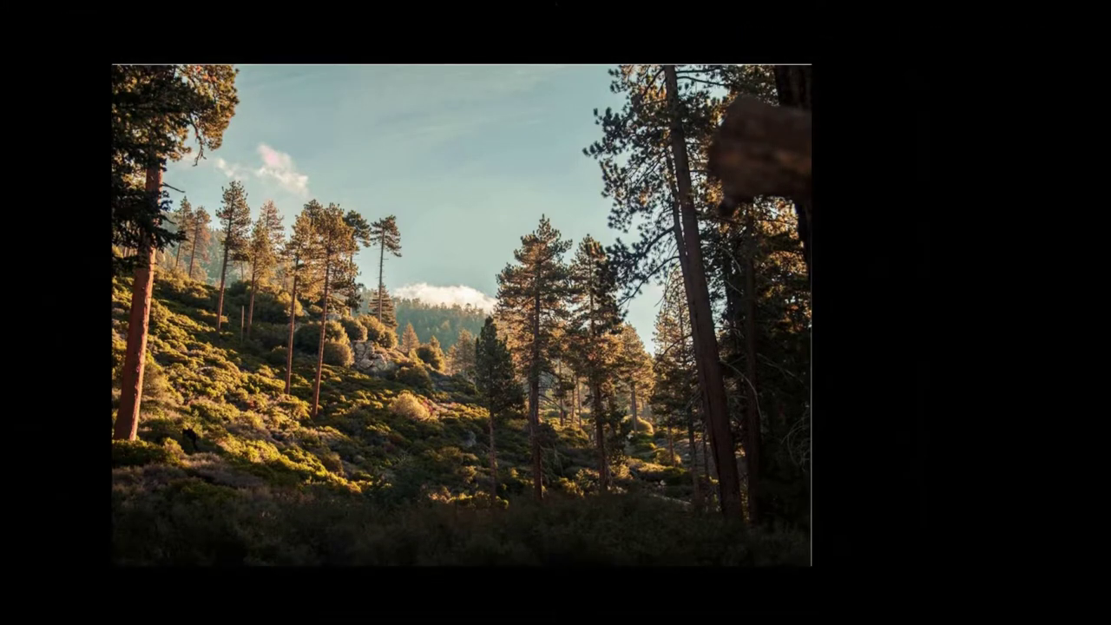
key(l)
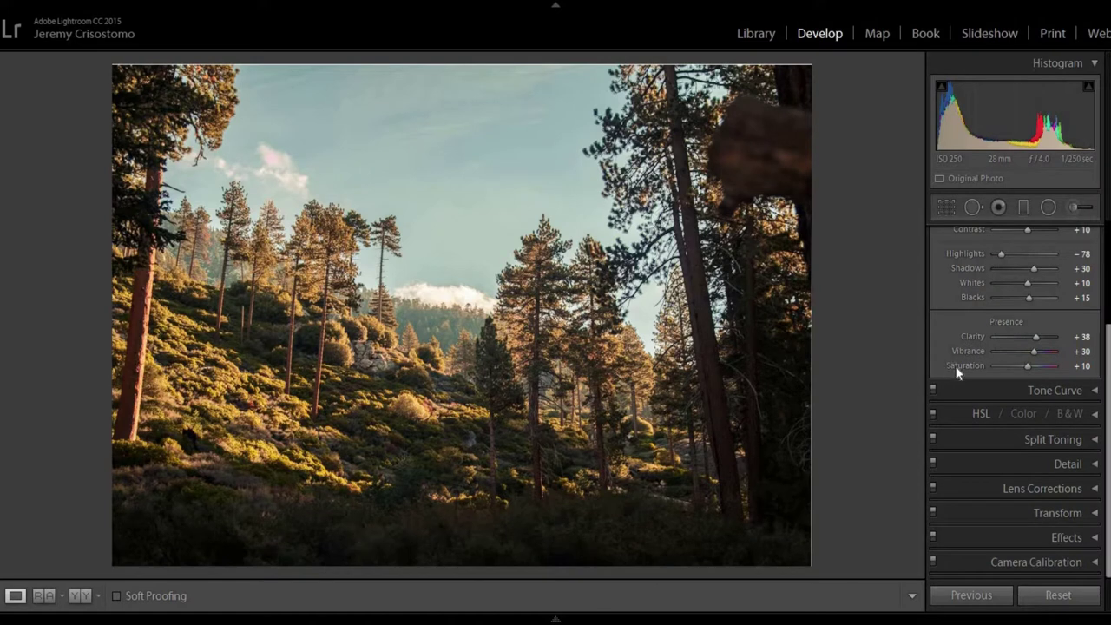
scroll(1108, 290, up, 3)
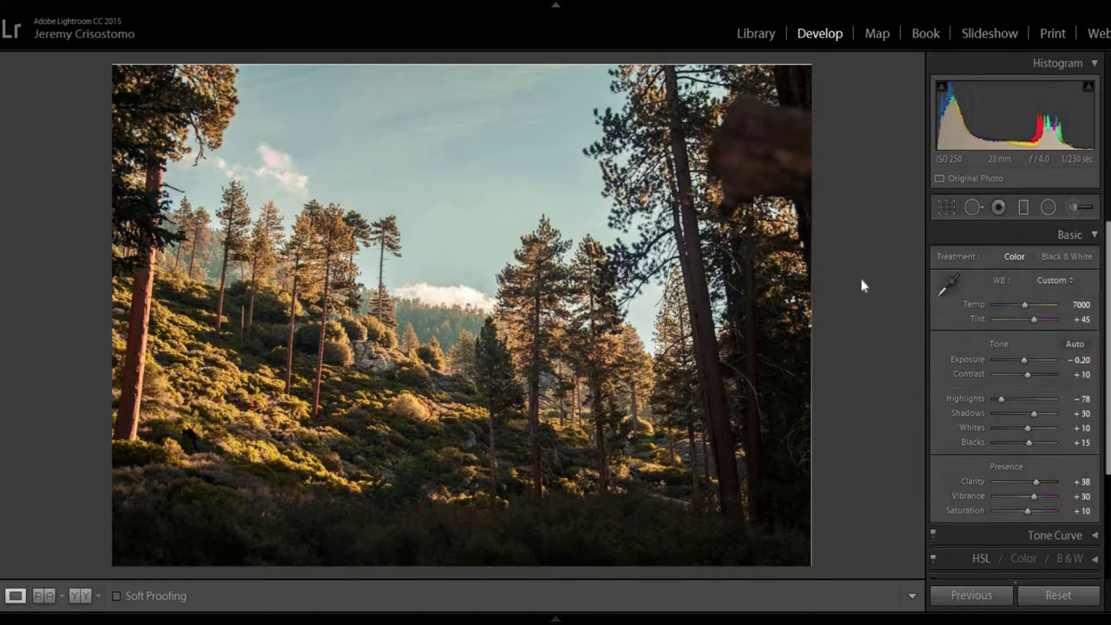
Draw a slanted graduated filter across the hillside, reset its Temp to 0, and disable its effect
key(m)
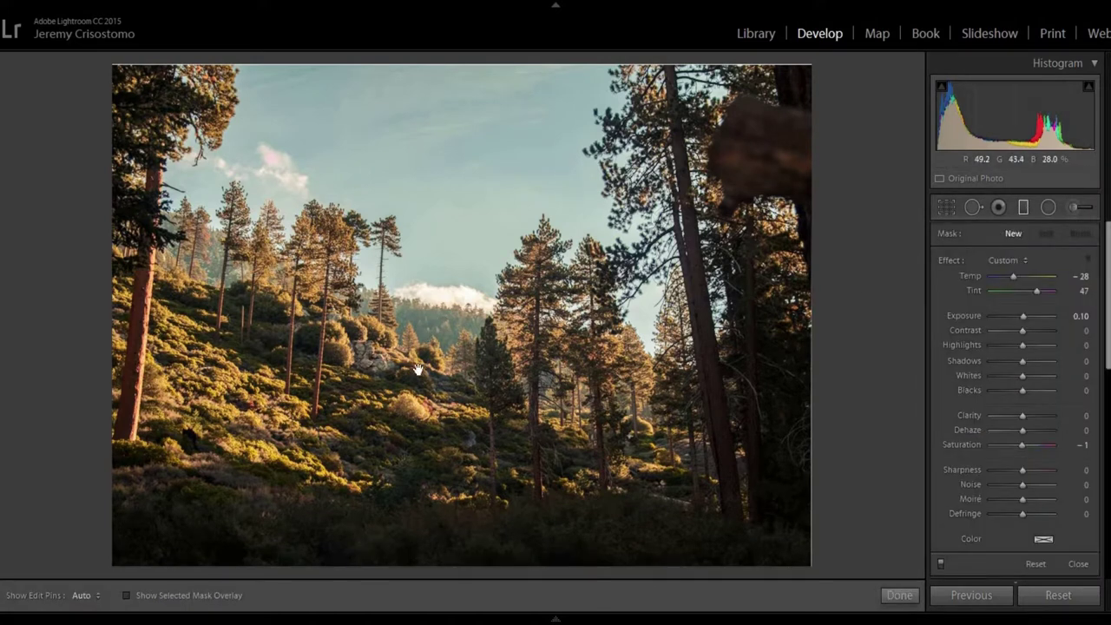
drag(420, 355, 411, 402)
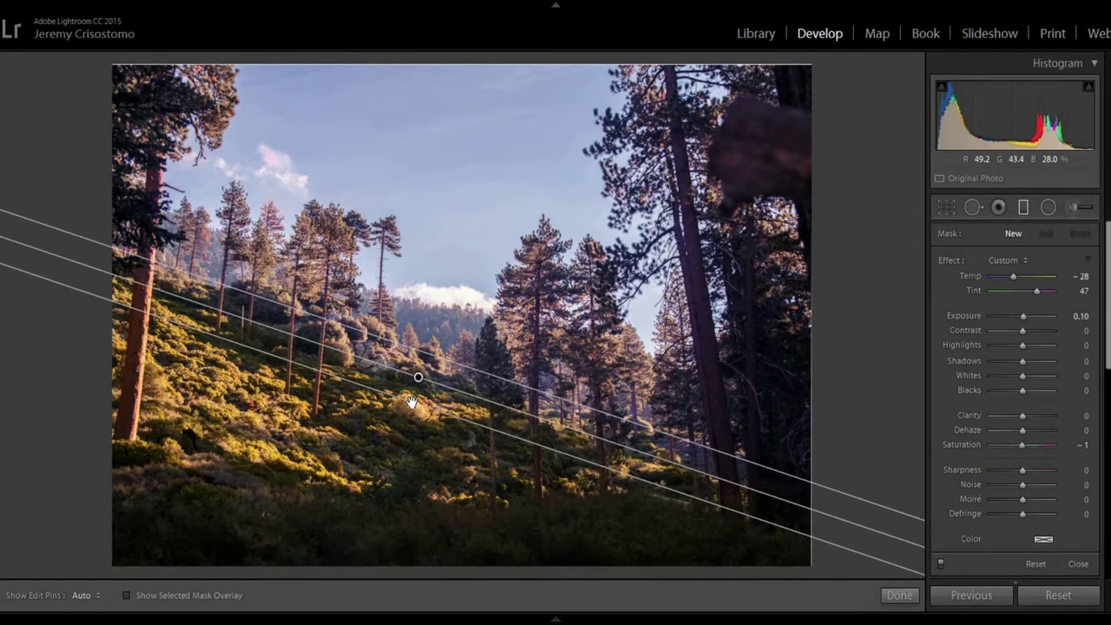
drag(411, 402, 420, 385)
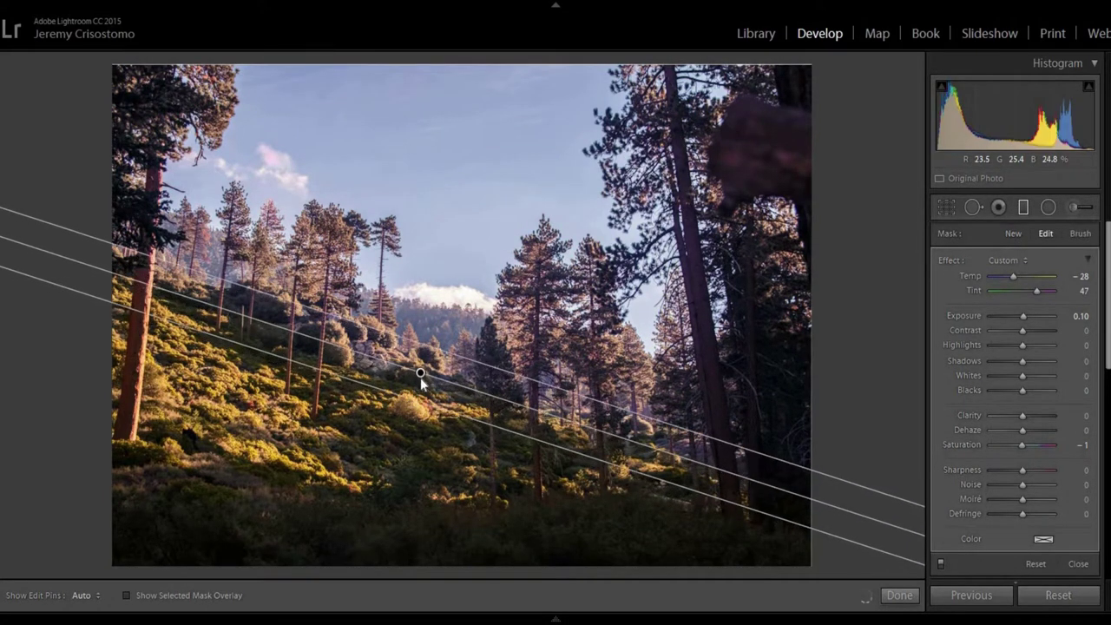
double_click(970, 275)
click(940, 563)
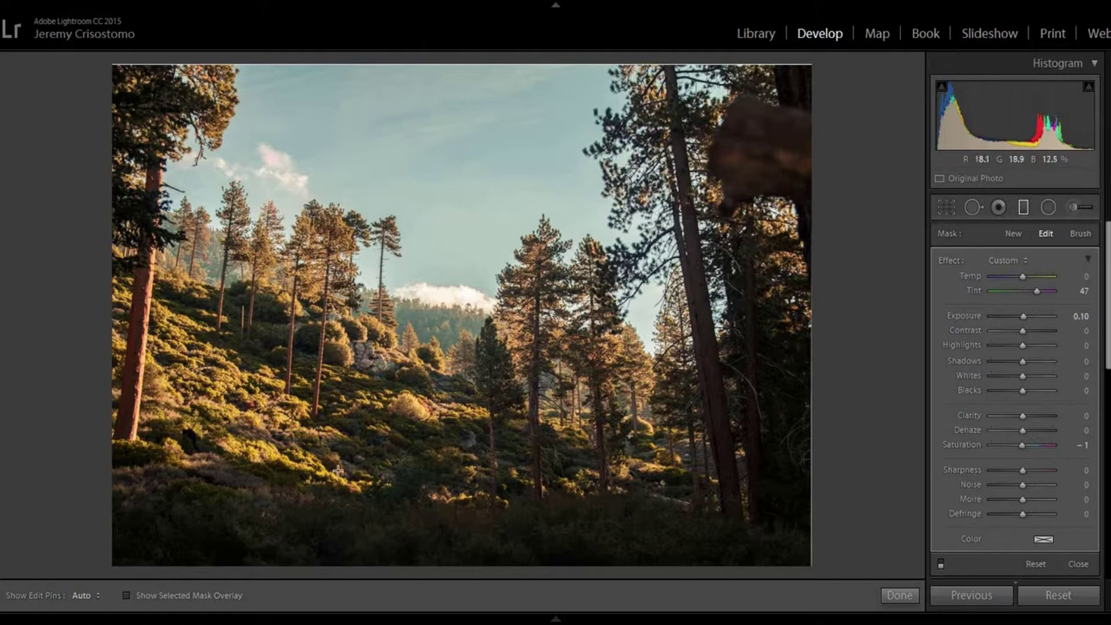
Re-enable the graduated filter and briefly preview its mask overlay
click(939, 563)
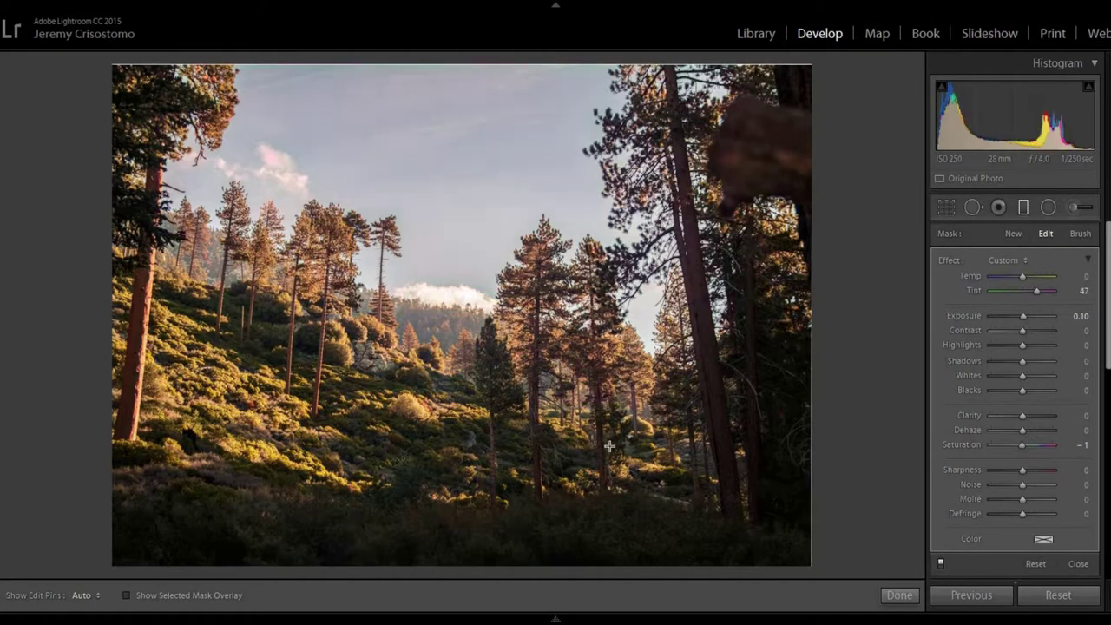
key(o)
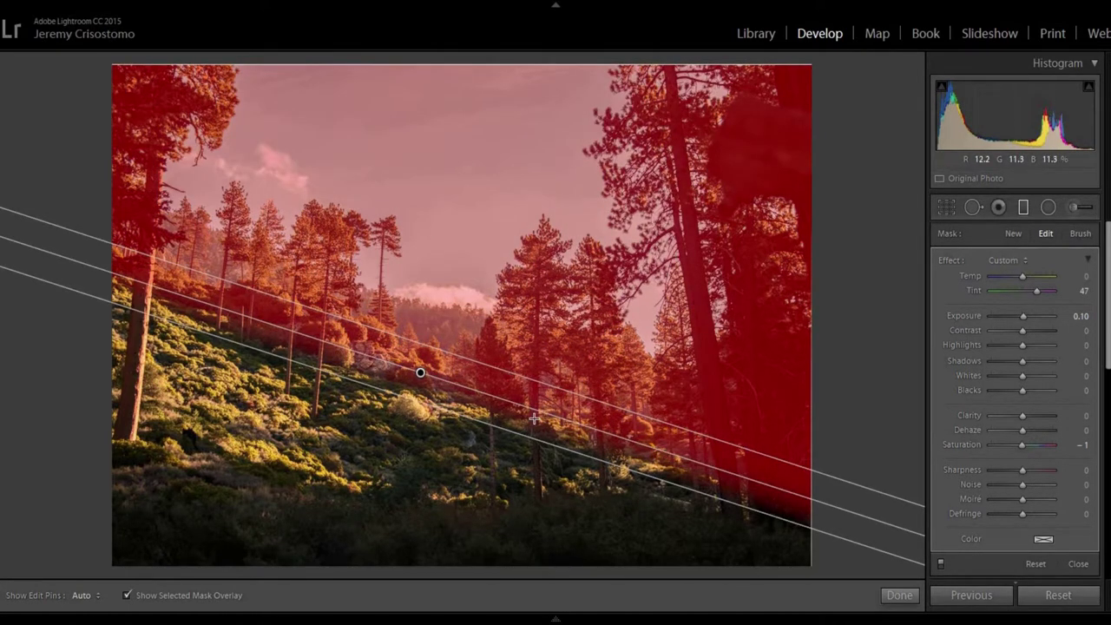
key(o)
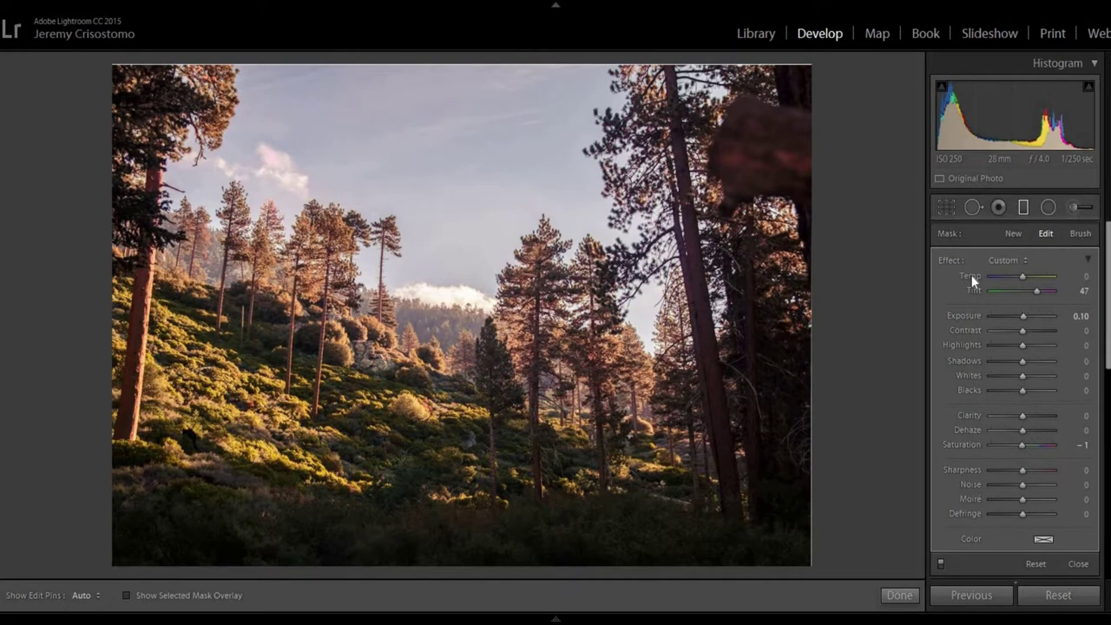
Set filter Temp 7, Tint 0, Contrast 22, Highlights −12, Whites 4, Clarity 5, Saturation 0
click(1022, 276)
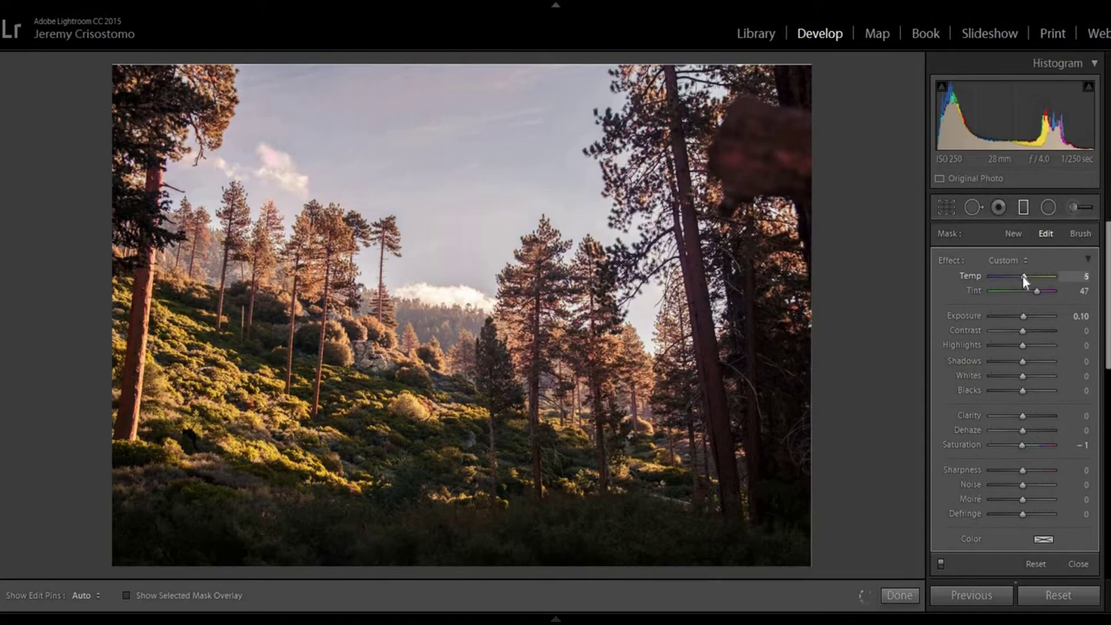
drag(1023, 276, 1020, 272)
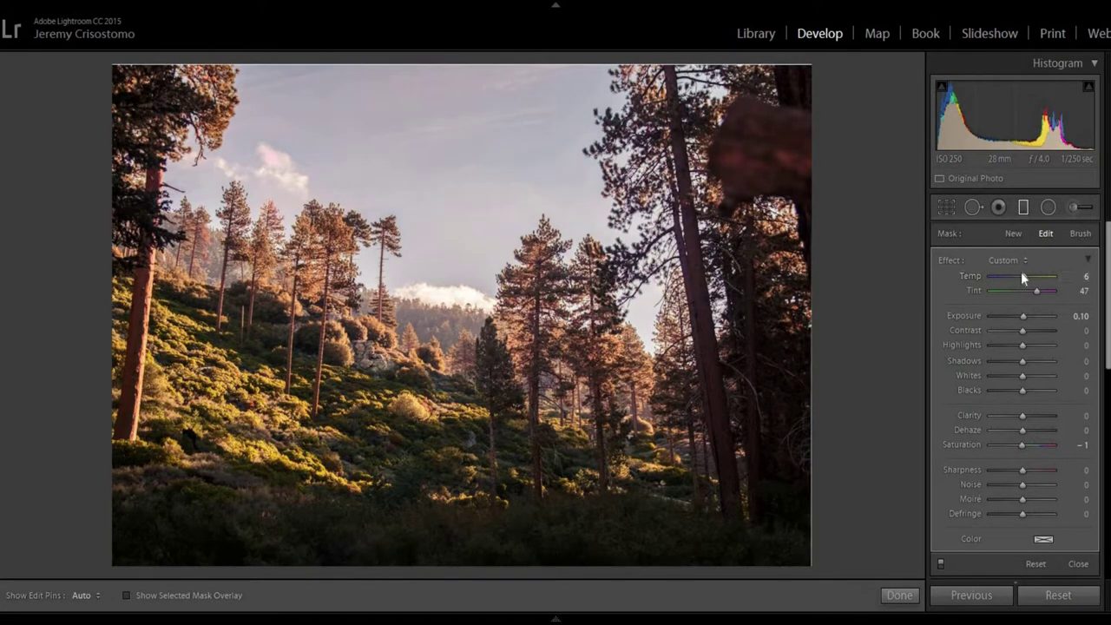
double_click(977, 288)
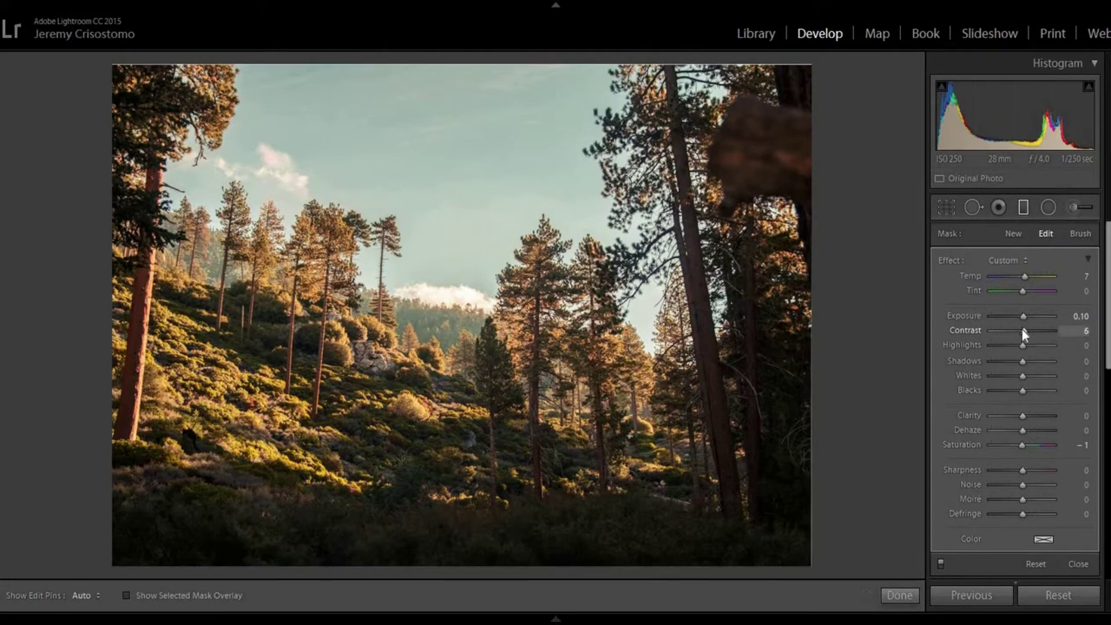
mouse_move(1021, 329)
mouse_down()
mouse_move(1032, 334)
mouse_move(1016, 345)
mouse_up()
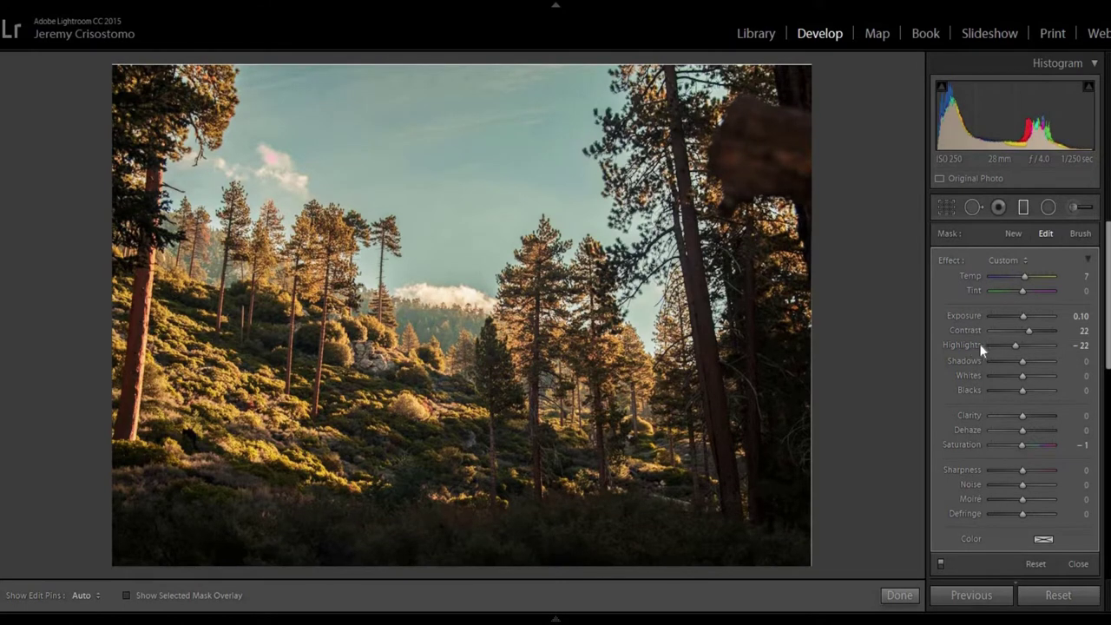
double_click(977, 345)
key(ctrl+z)
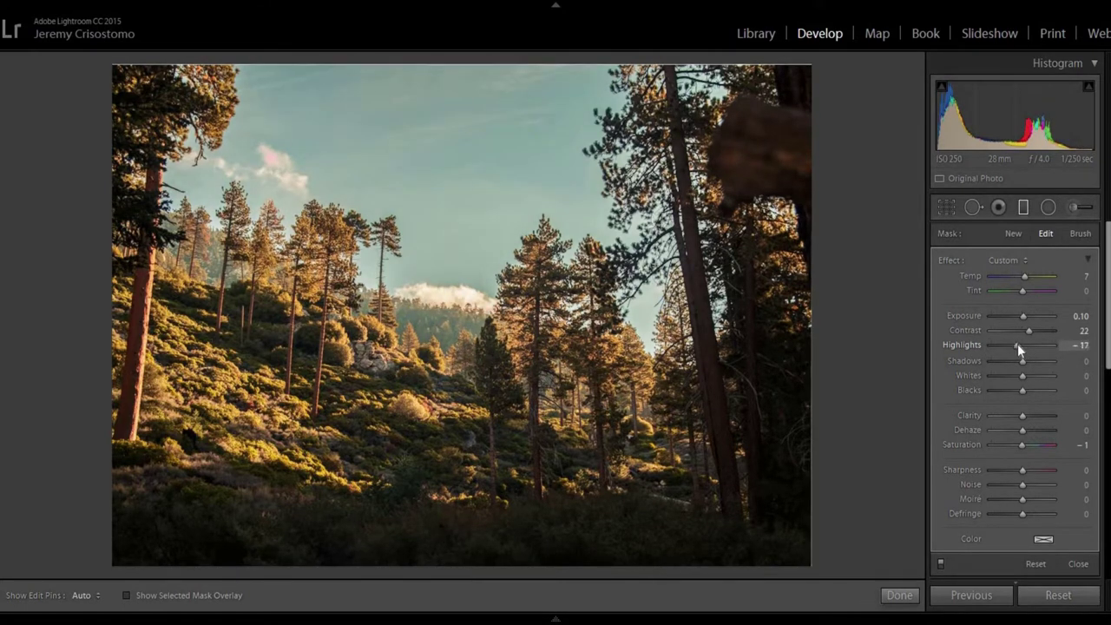
drag(1015, 345, 1018, 344)
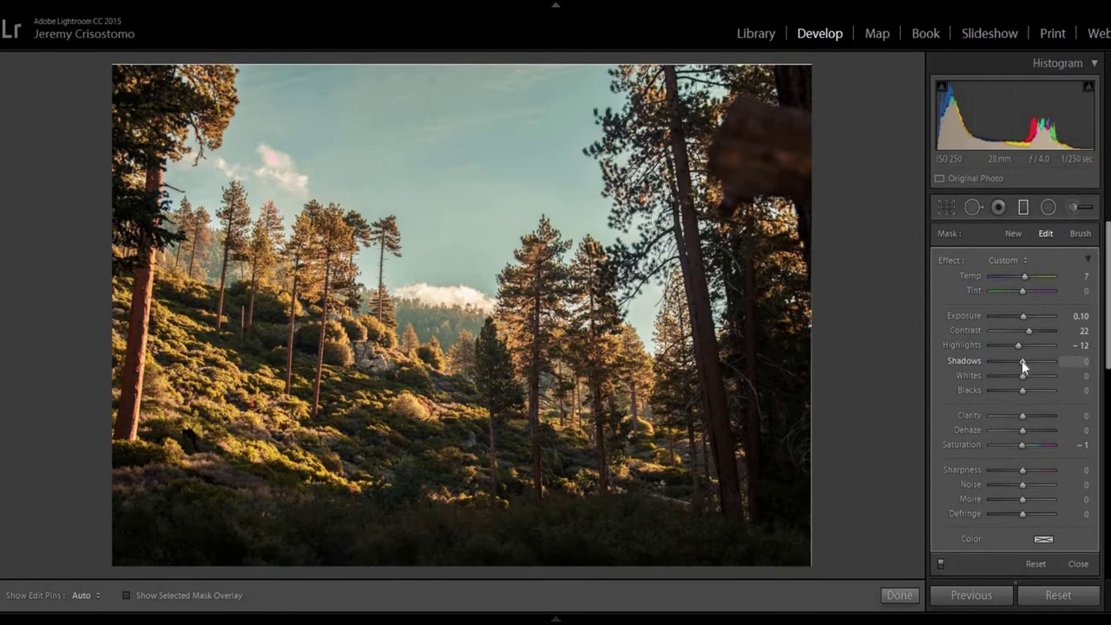
drag(1018, 375, 1024, 414)
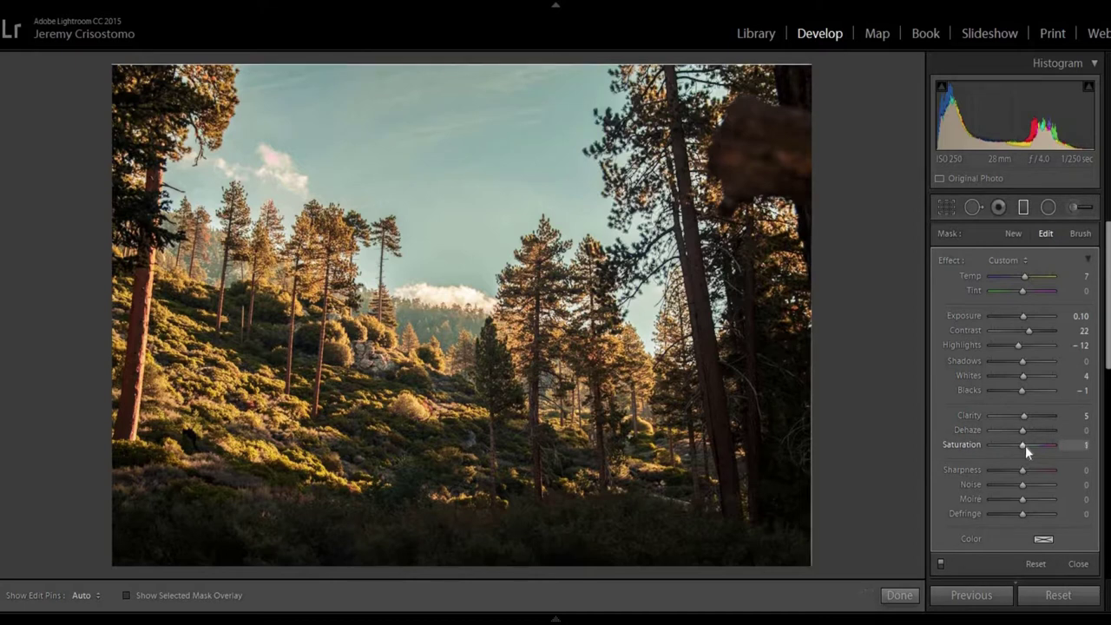
drag(1024, 445, 1026, 445)
Set the graduated filter's colour to a muted teal at Hue 174, Saturation 16
scroll(1032, 486, down, 3)
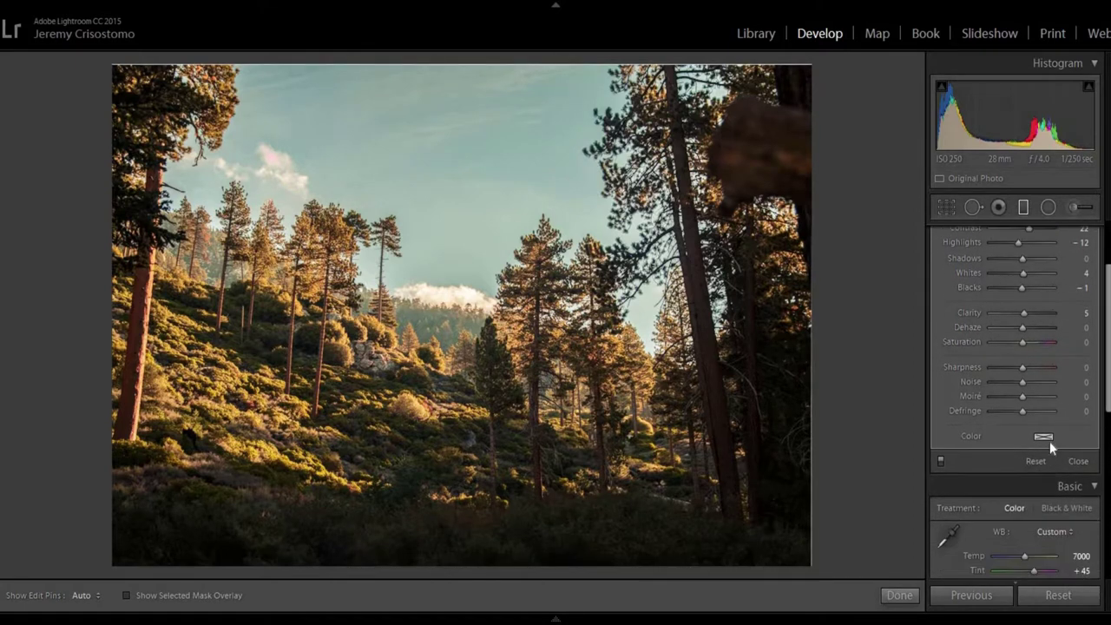
click(1043, 437)
drag(923, 436, 878, 417)
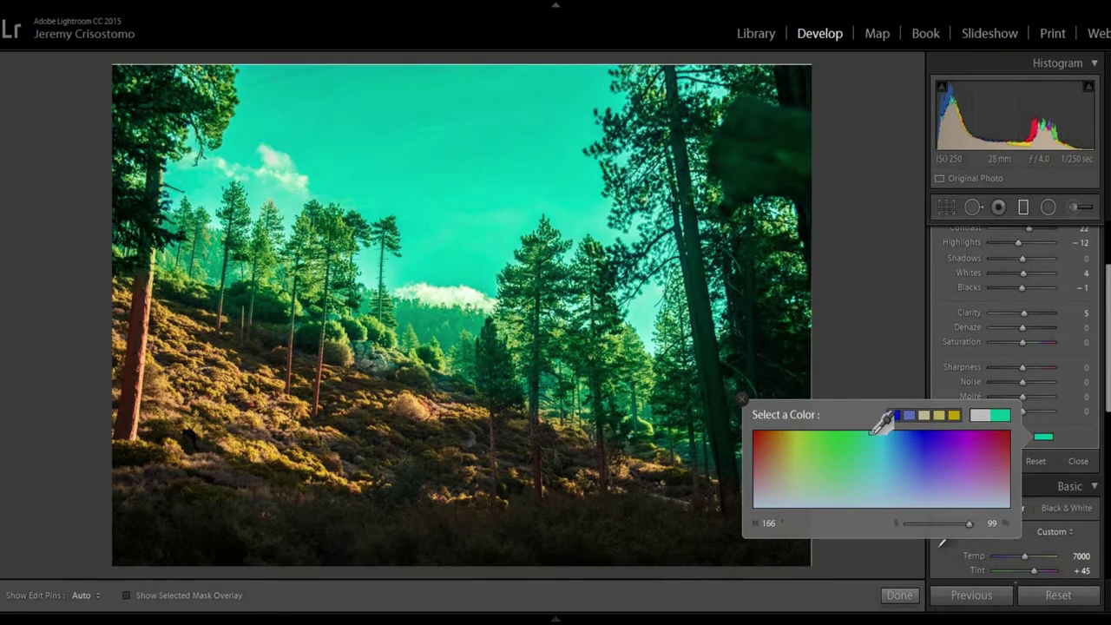
drag(879, 417, 877, 432)
drag(928, 525, 917, 521)
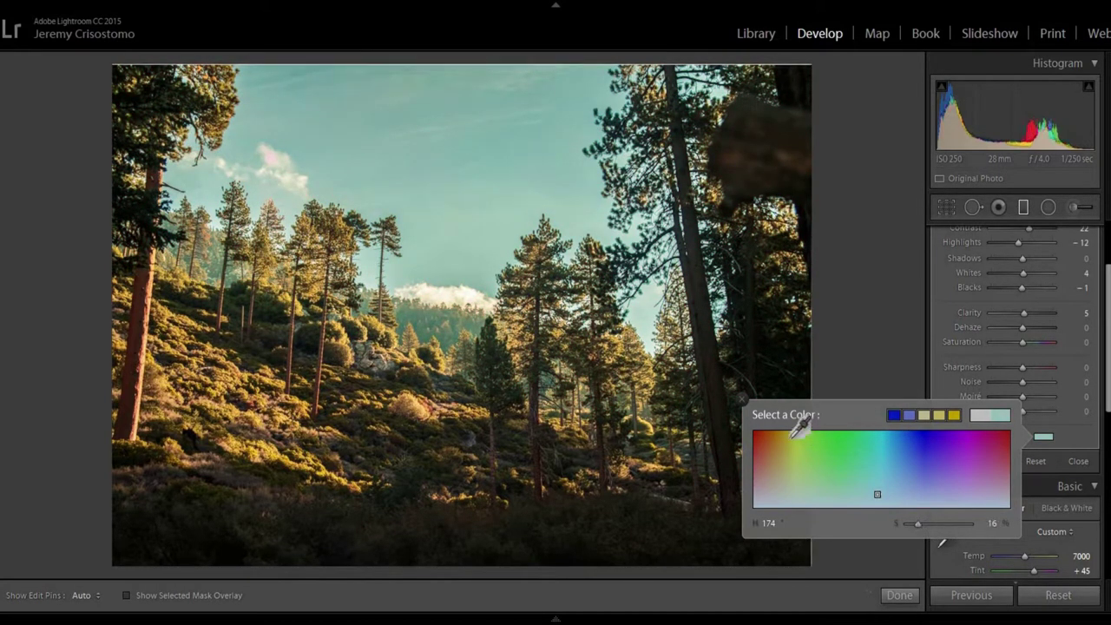
click(744, 394)
Close the graduated filter, preview the warm forest photo in Lights Out, then restore the interface
key(l)
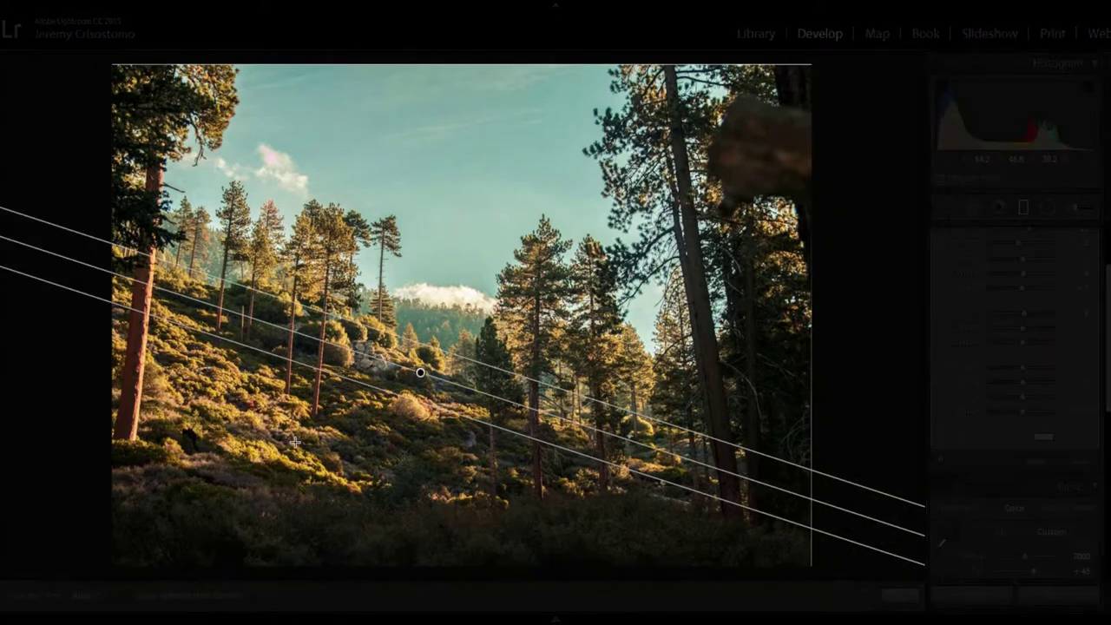
click(898, 595)
key(l)
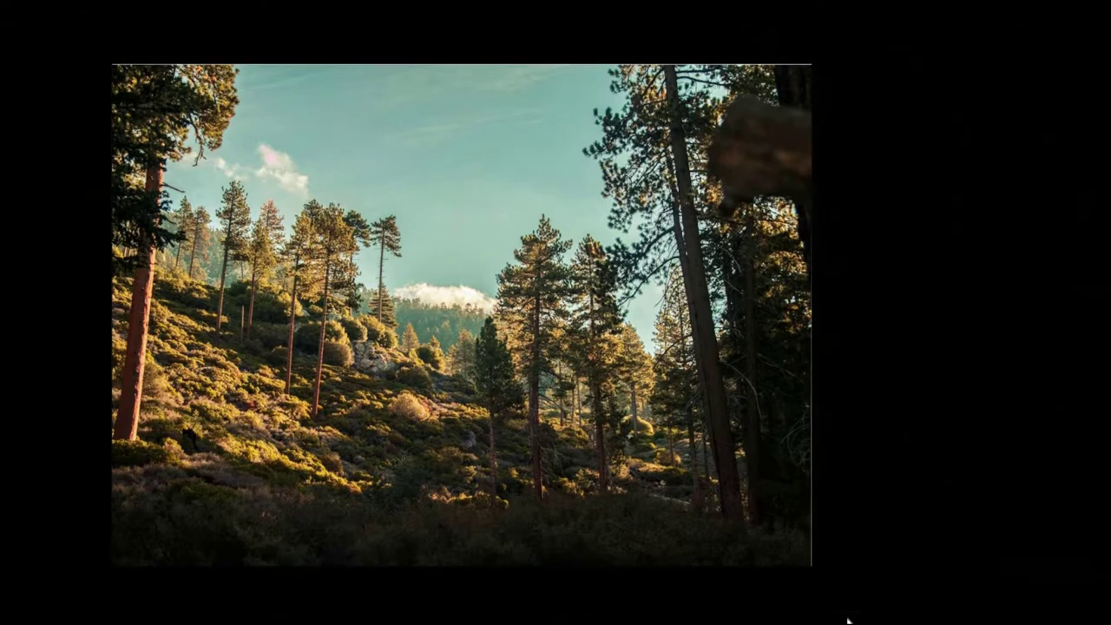
key(l)
key(l)
key(l)
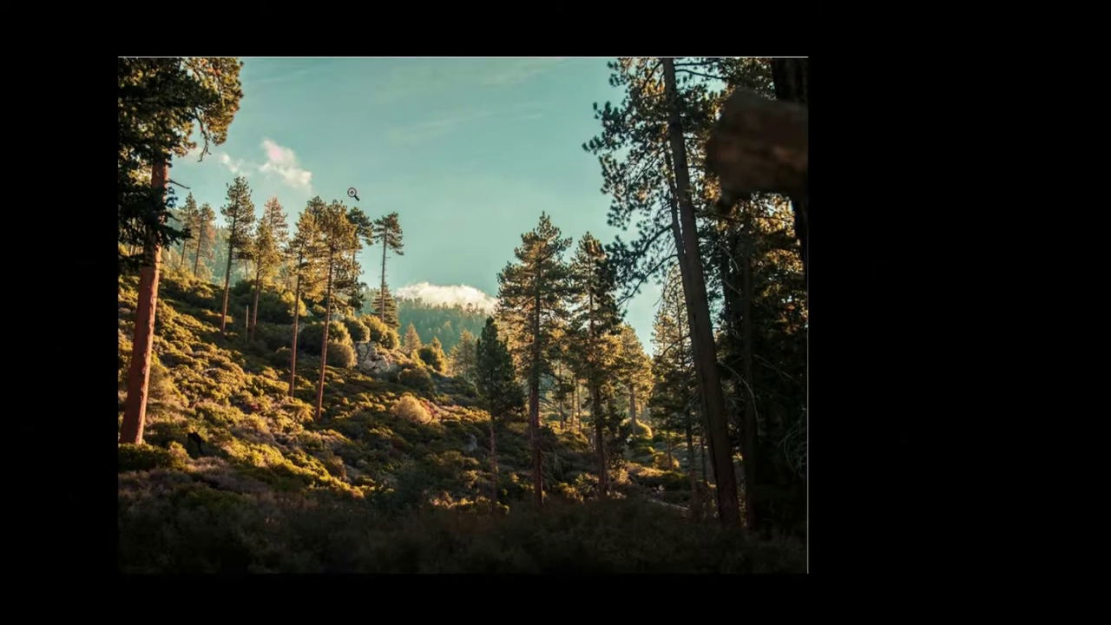
key(l)
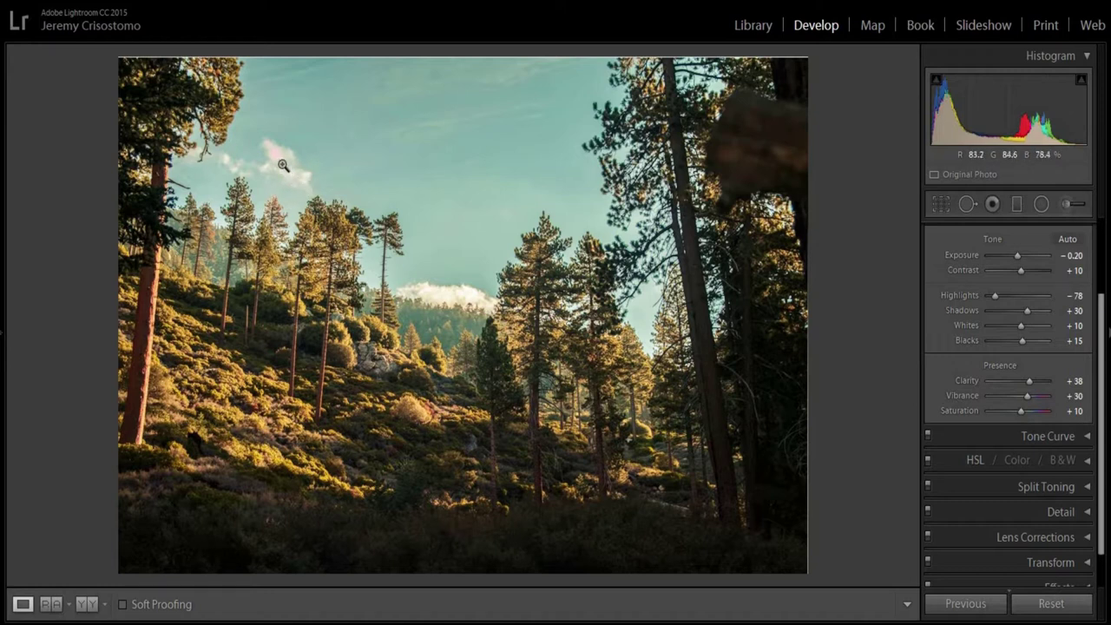
Try the 2x3/4x6 aspect, then tighten the crop to trim the sky and dark right edge
click(940, 205)
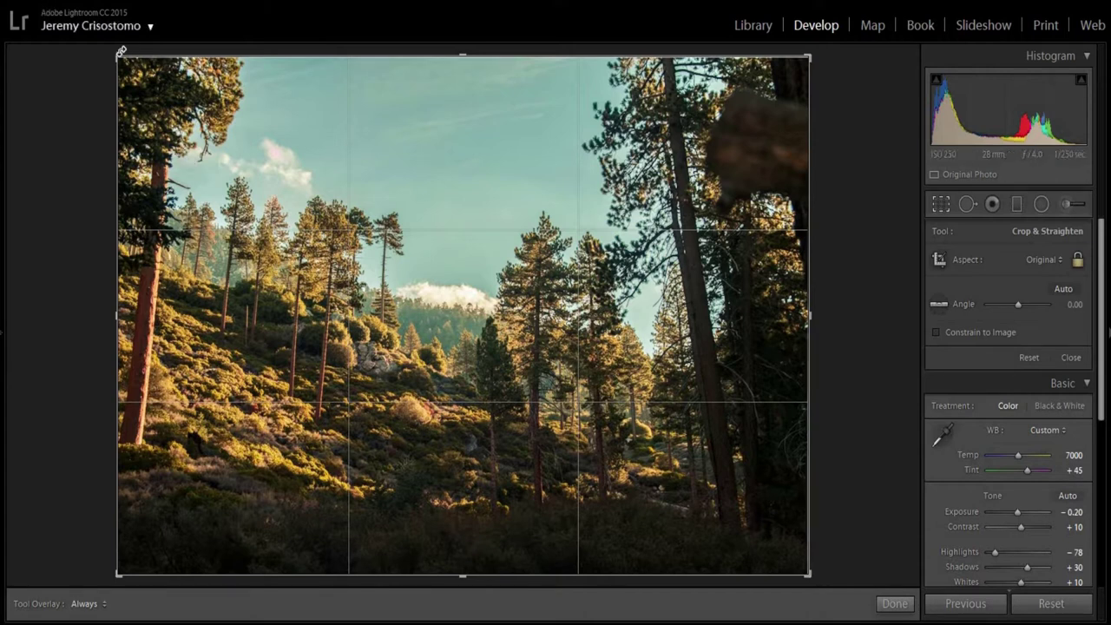
click(1043, 259)
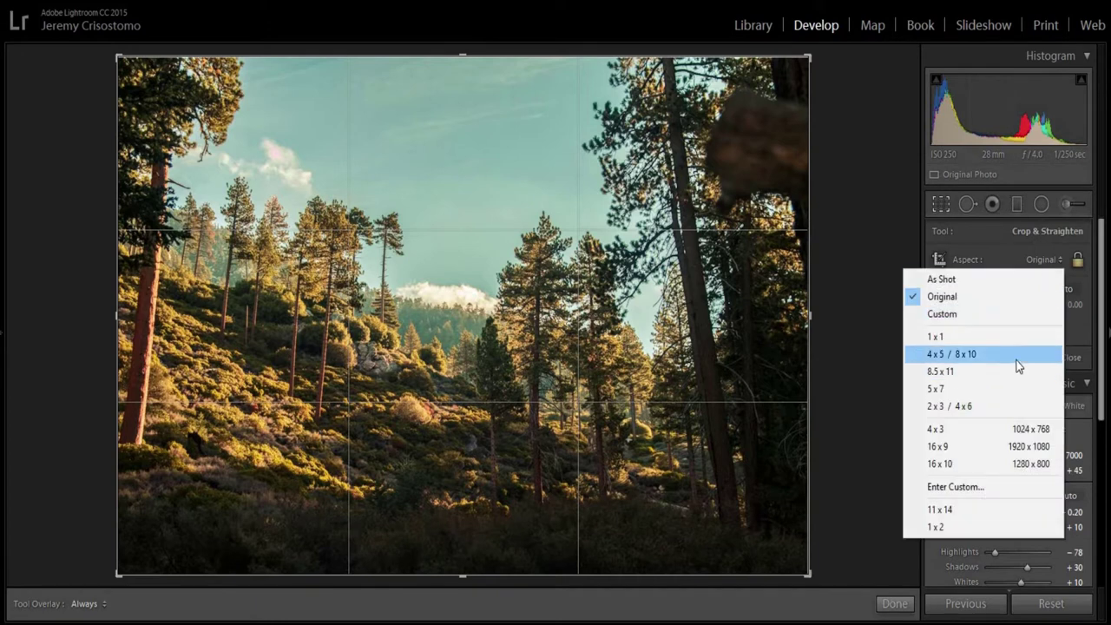
click(1013, 406)
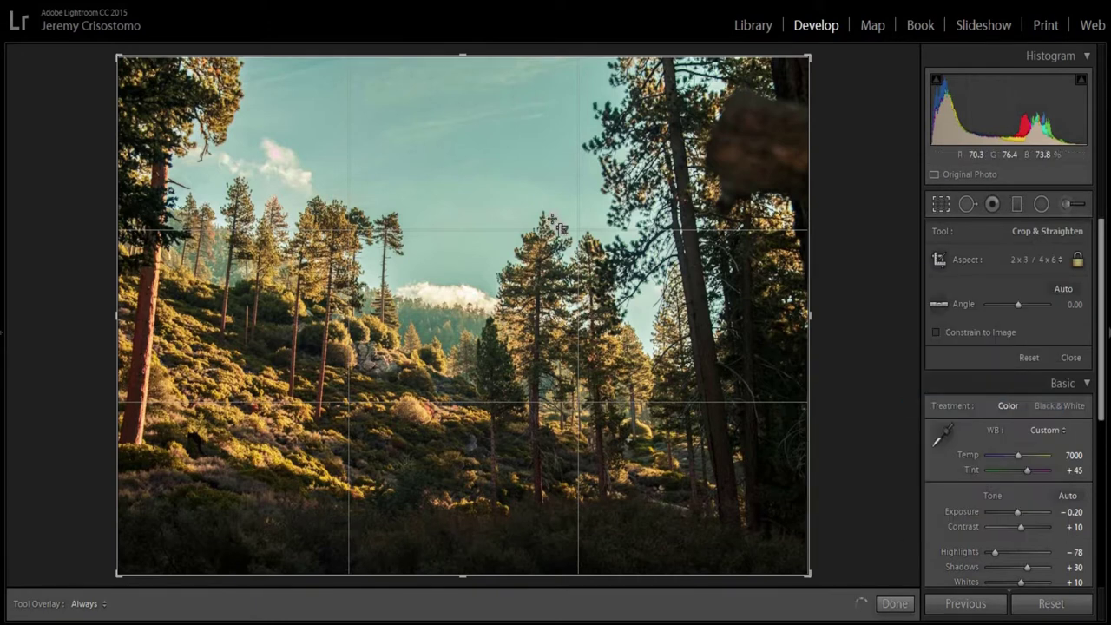
drag(808, 574, 805, 561)
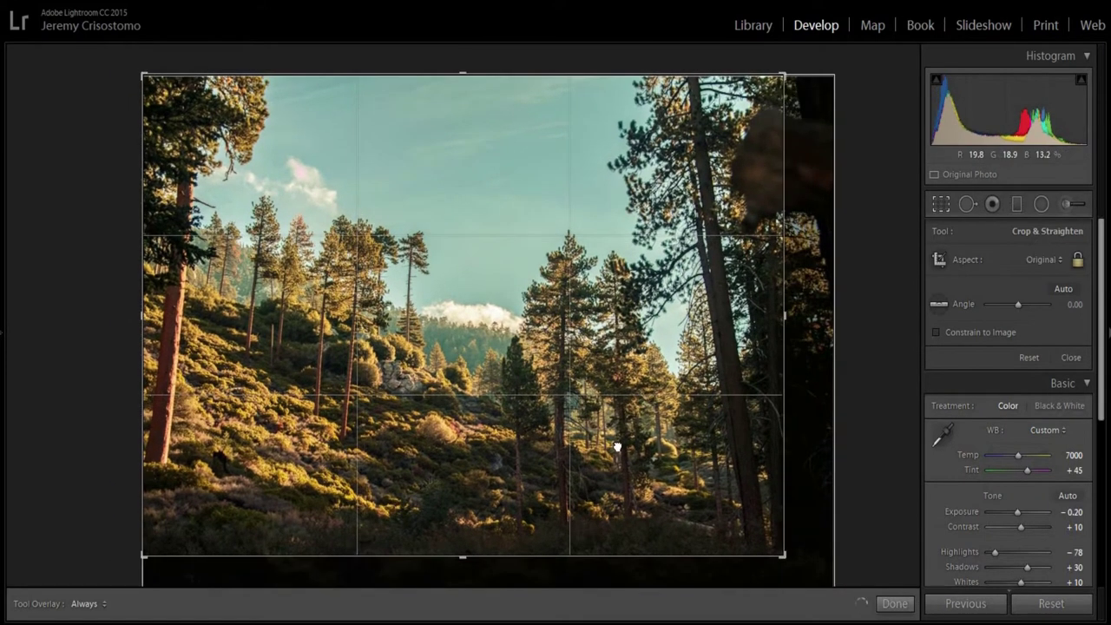
drag(610, 439, 588, 438)
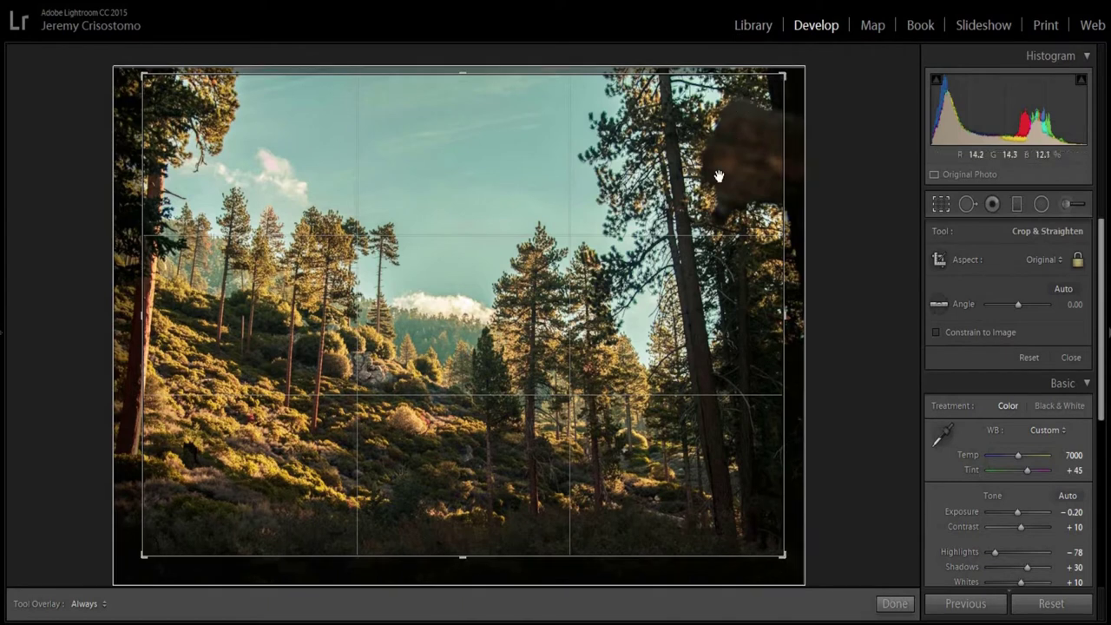
mouse_move(779, 79)
mouse_down()
mouse_move(621, 232)
mouse_move(622, 212)
mouse_up()
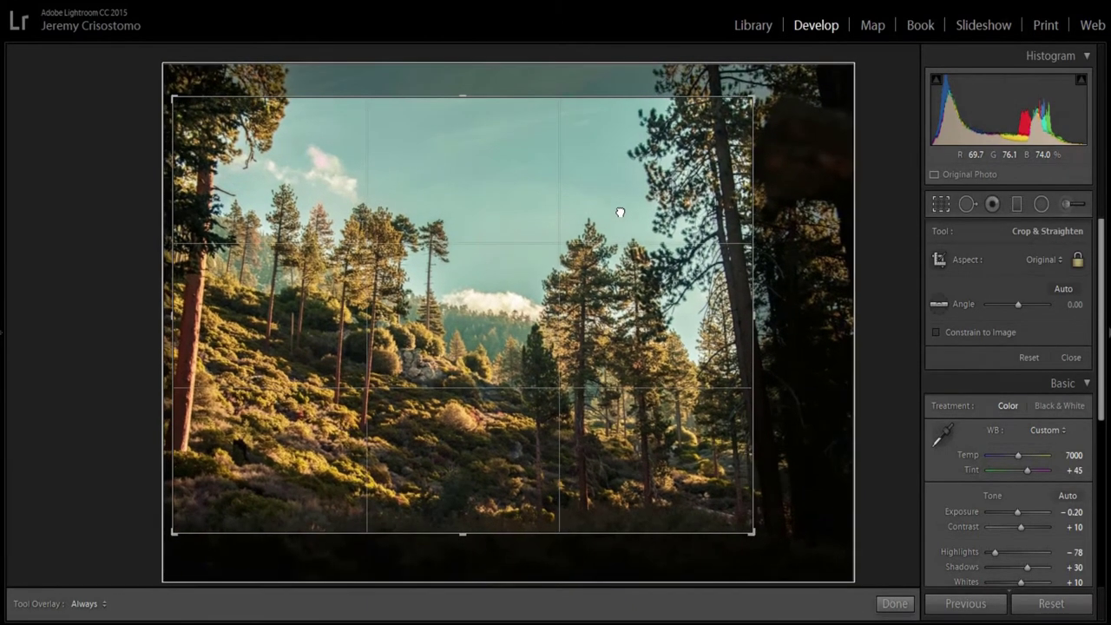
Commit the tighter crop so the forest framing becomes the final image
click(900, 604)
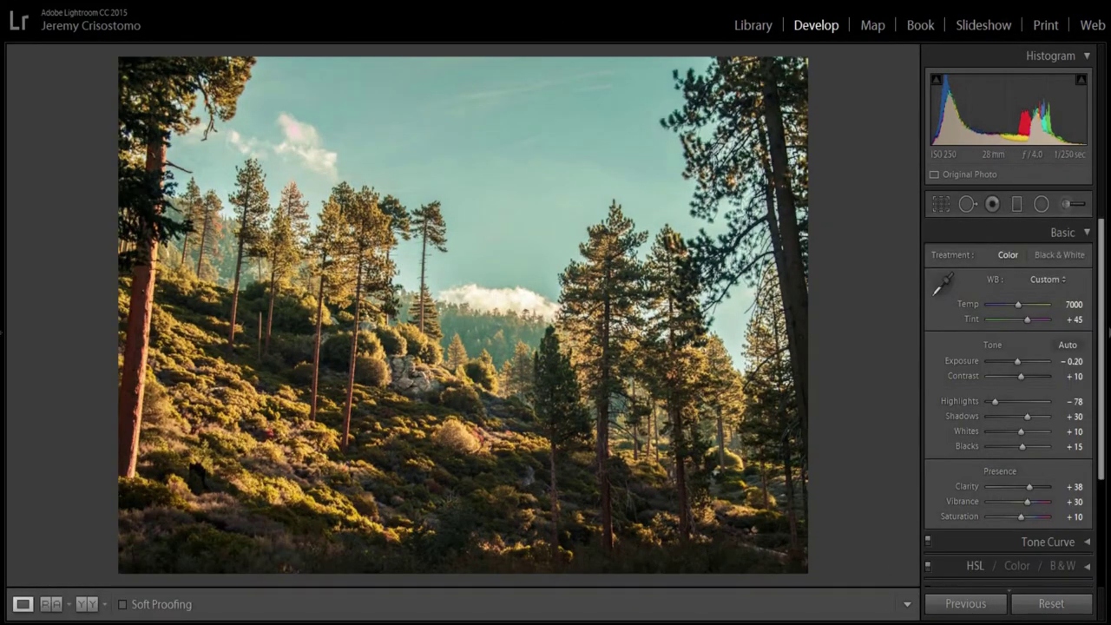